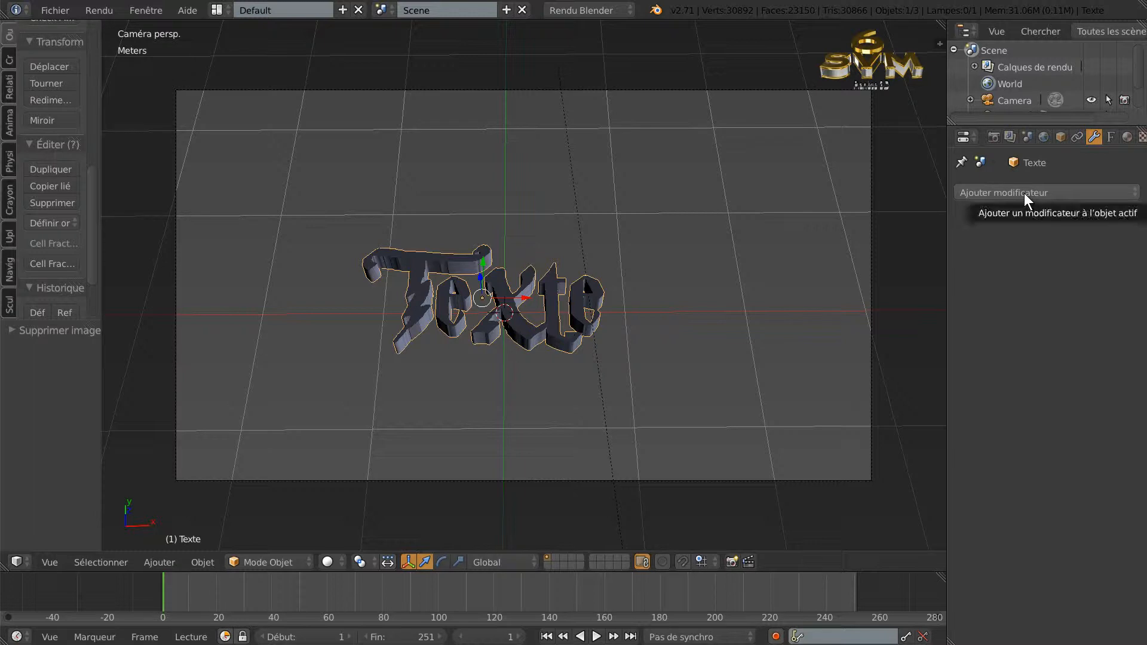
Add a Wave (Vague) modifier to the extruded text object
{"action": "left_click", "coordinate": [1024, 192]}
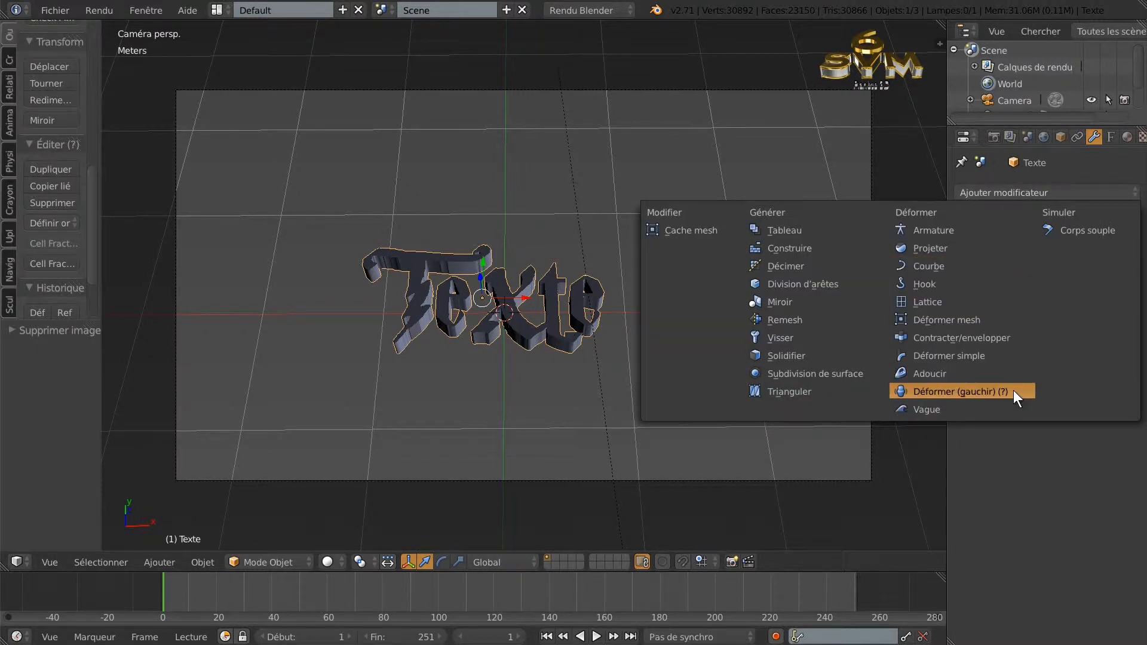
{"action": "left_click", "coordinate": [932, 410]}
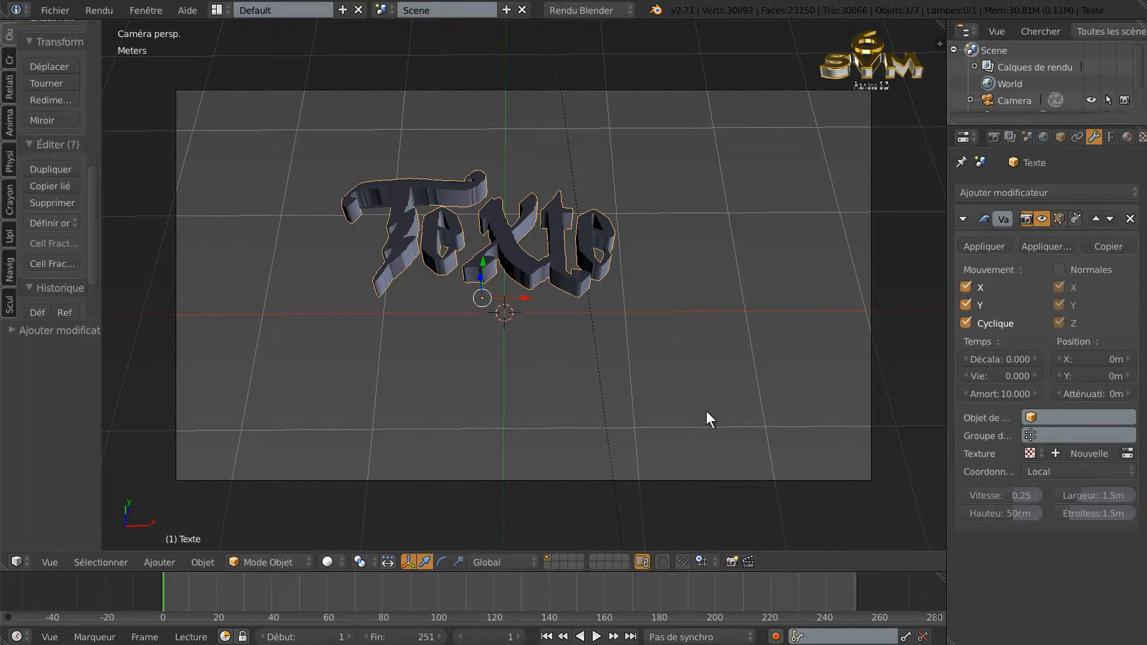
{"action": "scroll", "coordinate": [706, 411], "scroll_direction": "down", "scroll_amount": 3}
{"action": "scroll", "coordinate": [709, 397], "scroll_direction": "up", "scroll_amount": 3}
{"action": "left_click_drag", "start_coordinate": [99, 413], "coordinate": [91, 417]}
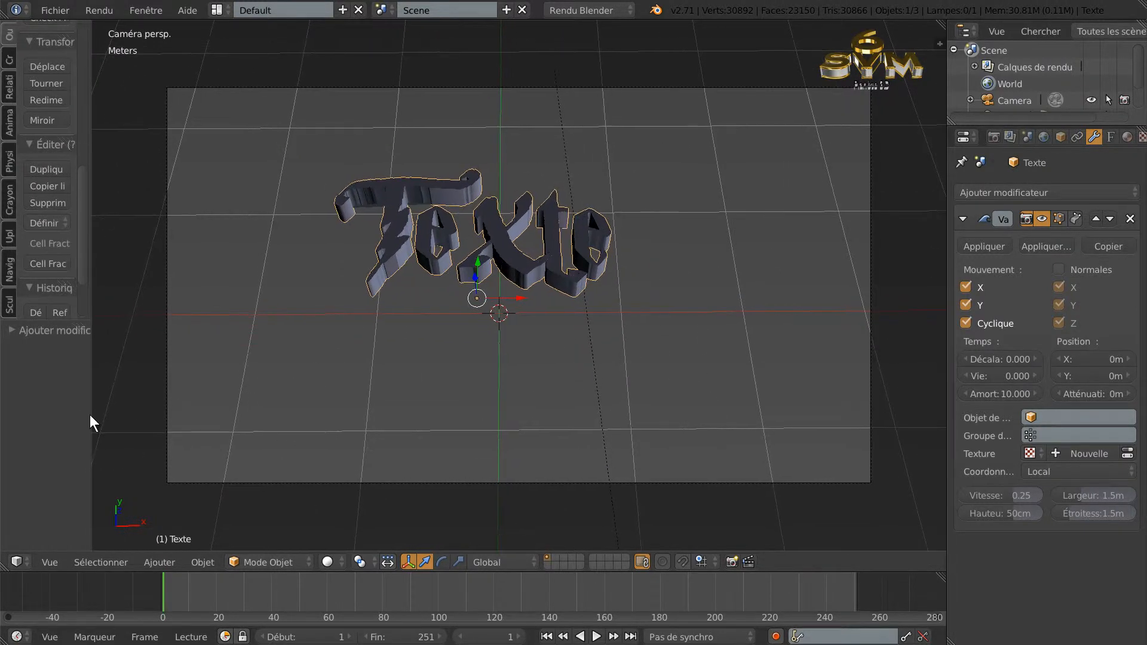
{"action": "scroll", "coordinate": [328, 419], "scroll_direction": "down", "scroll_amount": 2}
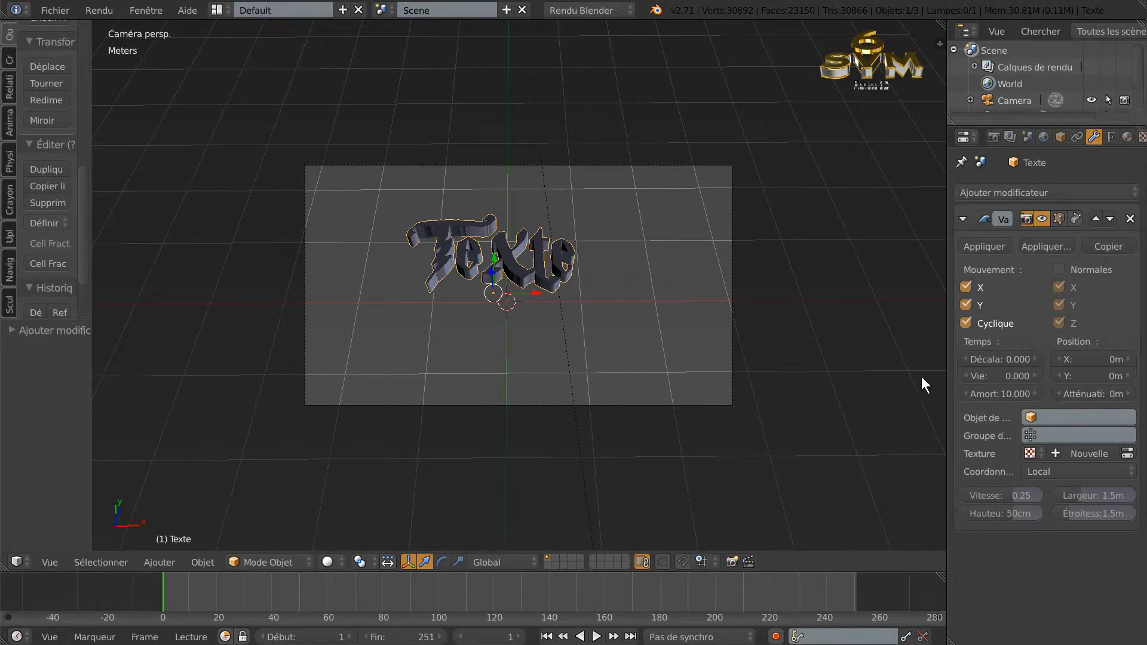
Play the animation to preview the default wave on the text, then stop it and rewind to frame 0
{"action": "left_click", "coordinate": [596, 637]}
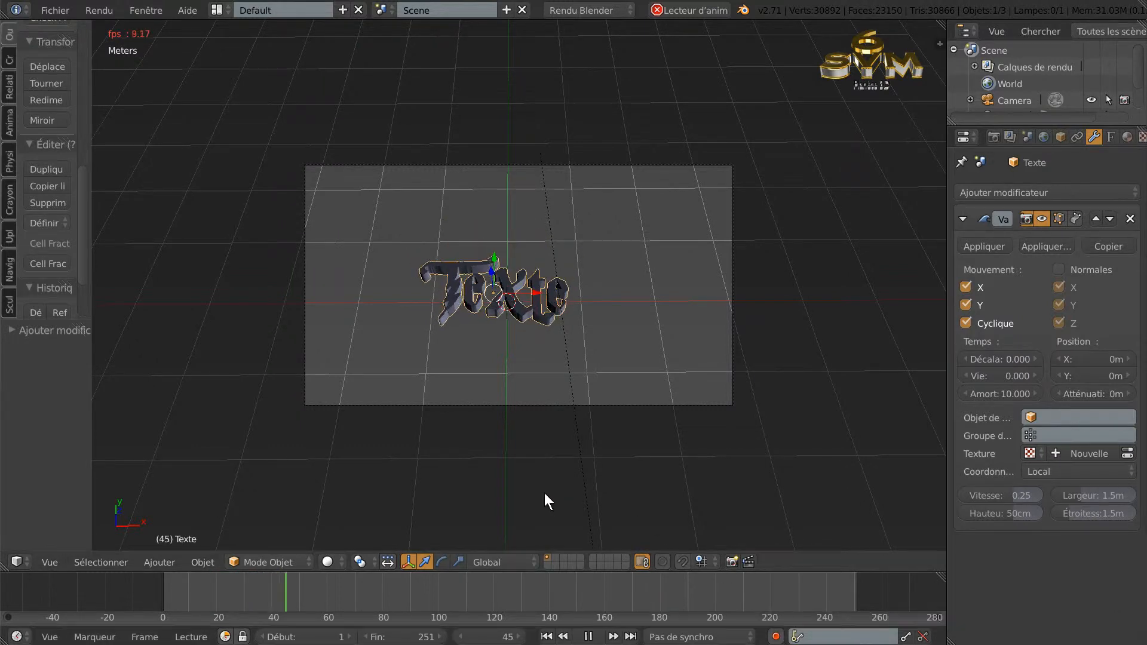
{"action": "scroll", "coordinate": [542, 486], "scroll_direction": "up", "scroll_amount": 3}
{"action": "scroll", "coordinate": [556, 475], "scroll_direction": "down", "scroll_amount": 3}
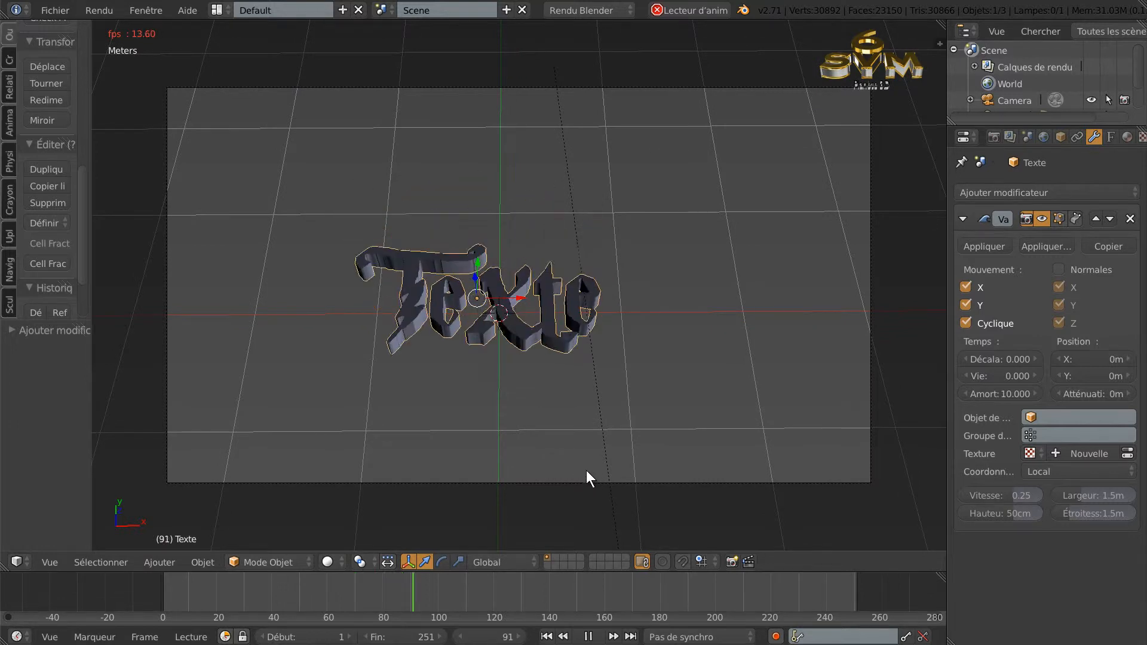
{"action": "scroll", "coordinate": [590, 464], "scroll_direction": "down", "scroll_amount": 2}
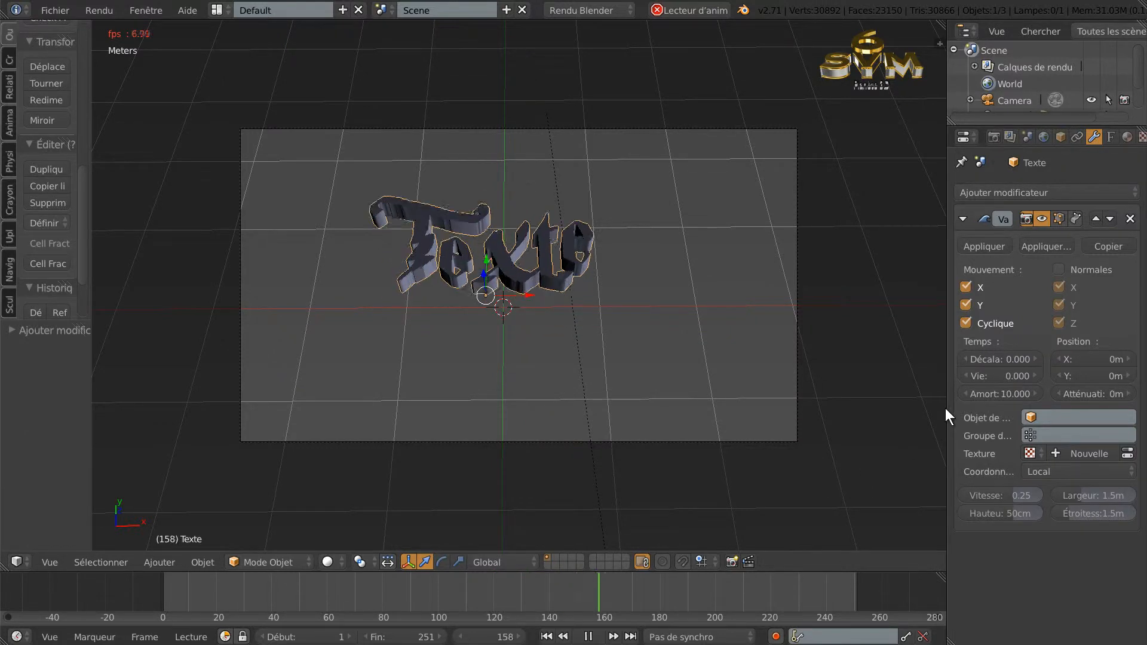
{"action": "left_click", "coordinate": [589, 636]}
{"action": "left_click_drag", "start_coordinate": [652, 591], "coordinate": [142, 588]}
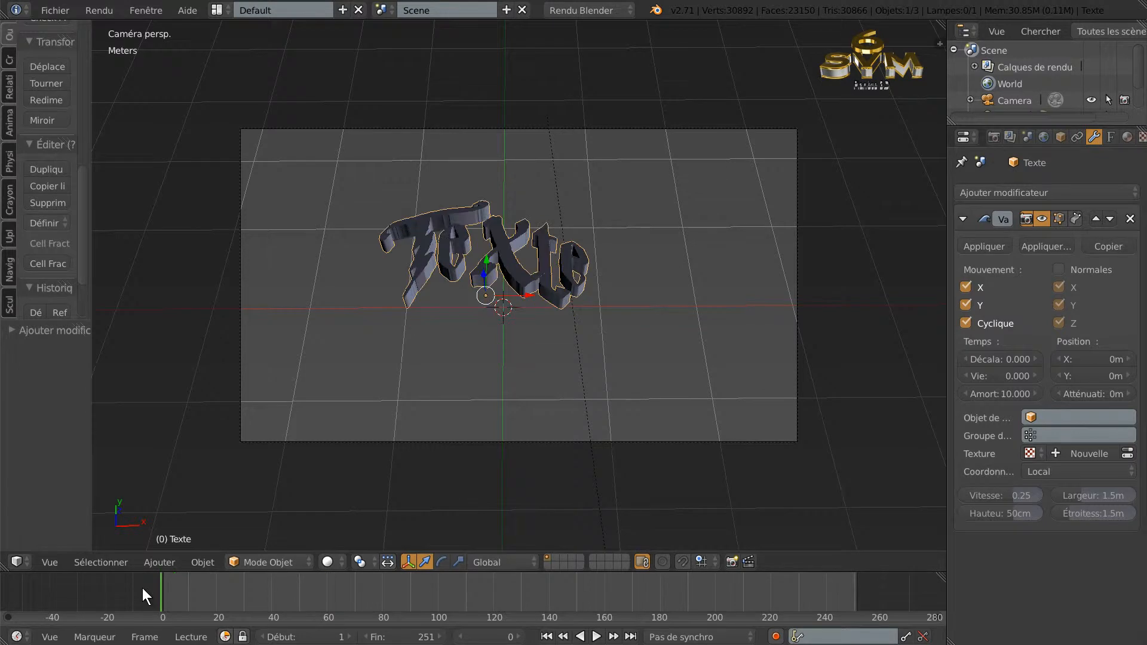
Try the wave during playback with X motion, Y motion and Cyclic switched off in turn, then restore all three
{"action": "left_click", "coordinate": [597, 637]}
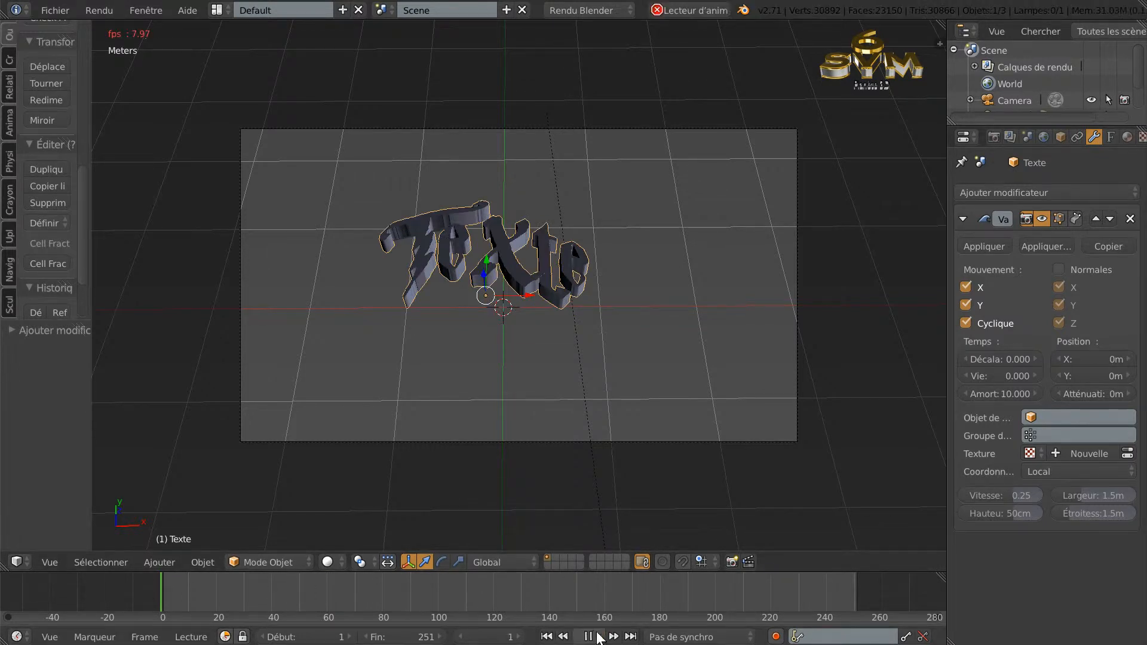
{"action": "left_click", "coordinate": [967, 287]}
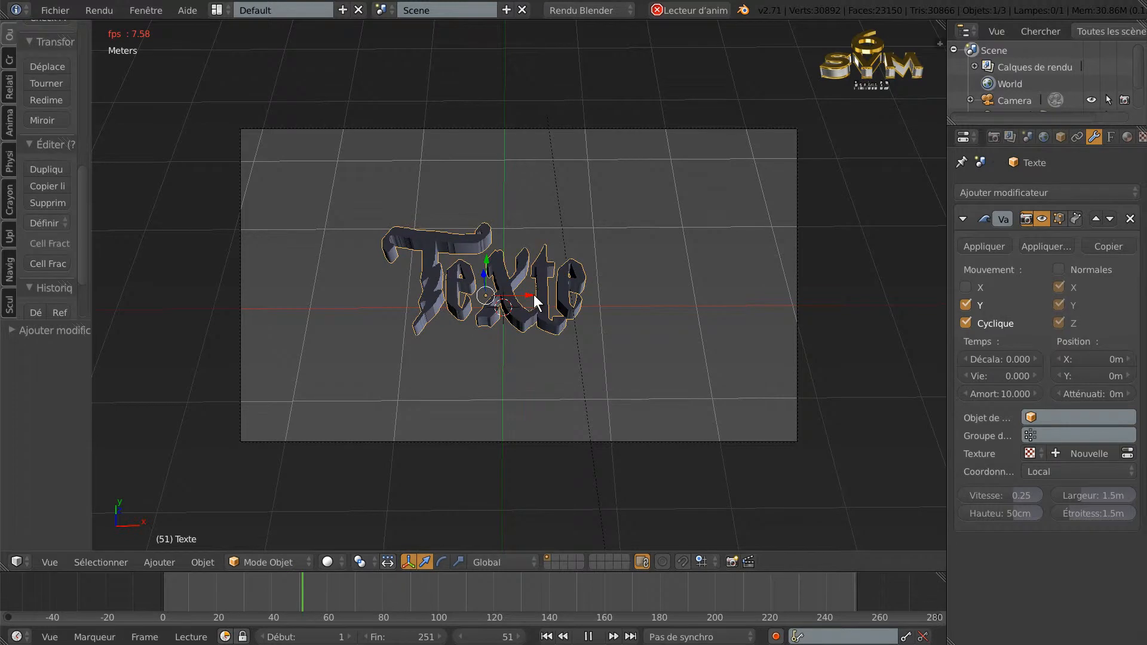
{"action": "left_click", "coordinate": [965, 304]}
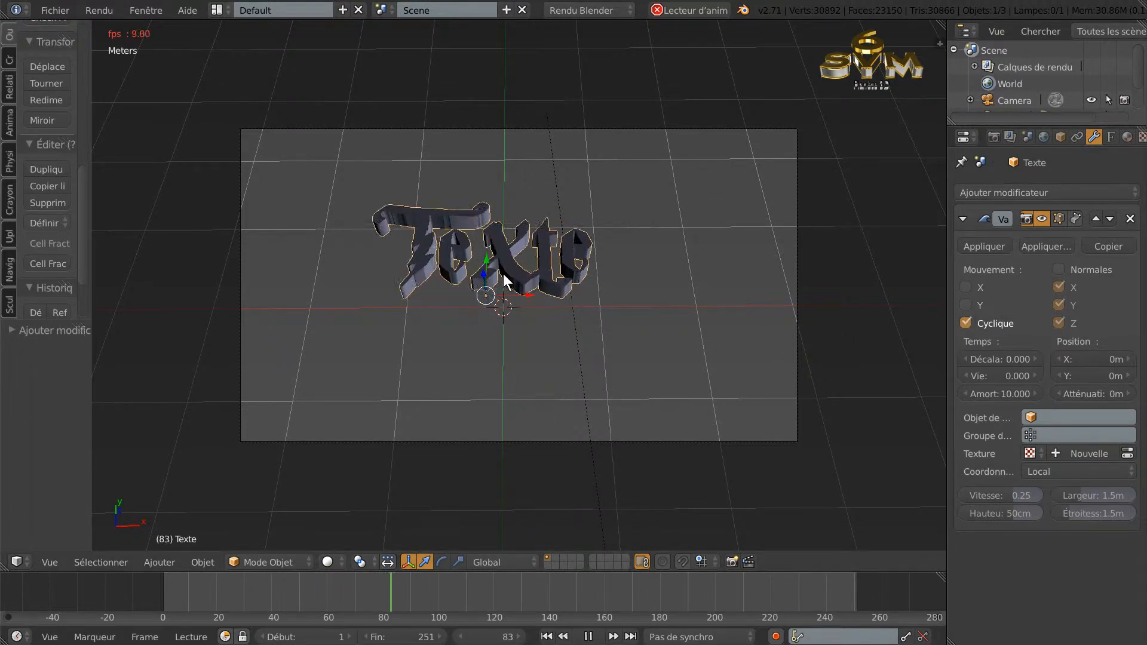
{"action": "left_click", "coordinate": [965, 305]}
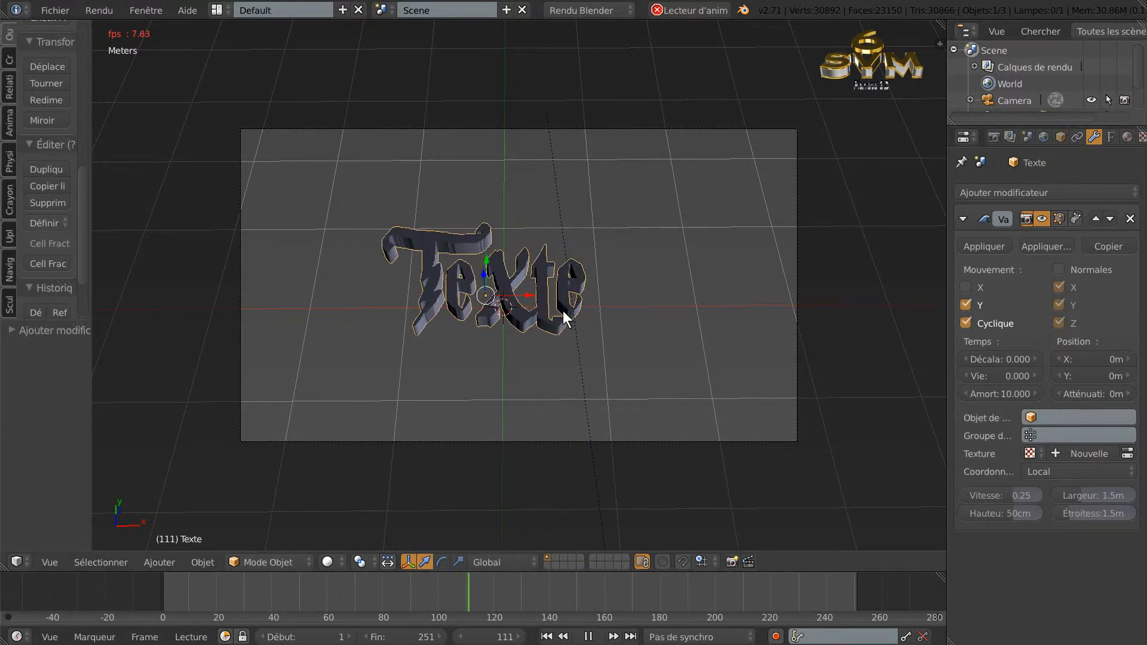
{"action": "middle_click_drag", "start_coordinate": [586, 407], "coordinate": [841, 303]}
{"action": "left_click", "coordinate": [966, 287]}
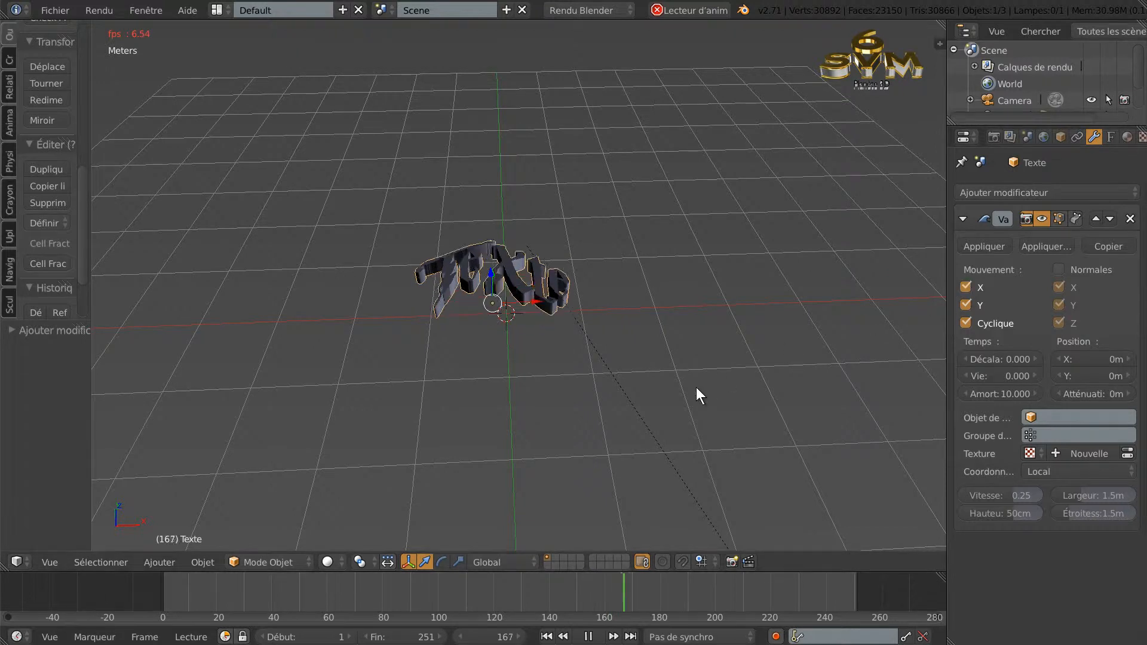
{"action": "left_click", "coordinate": [965, 323]}
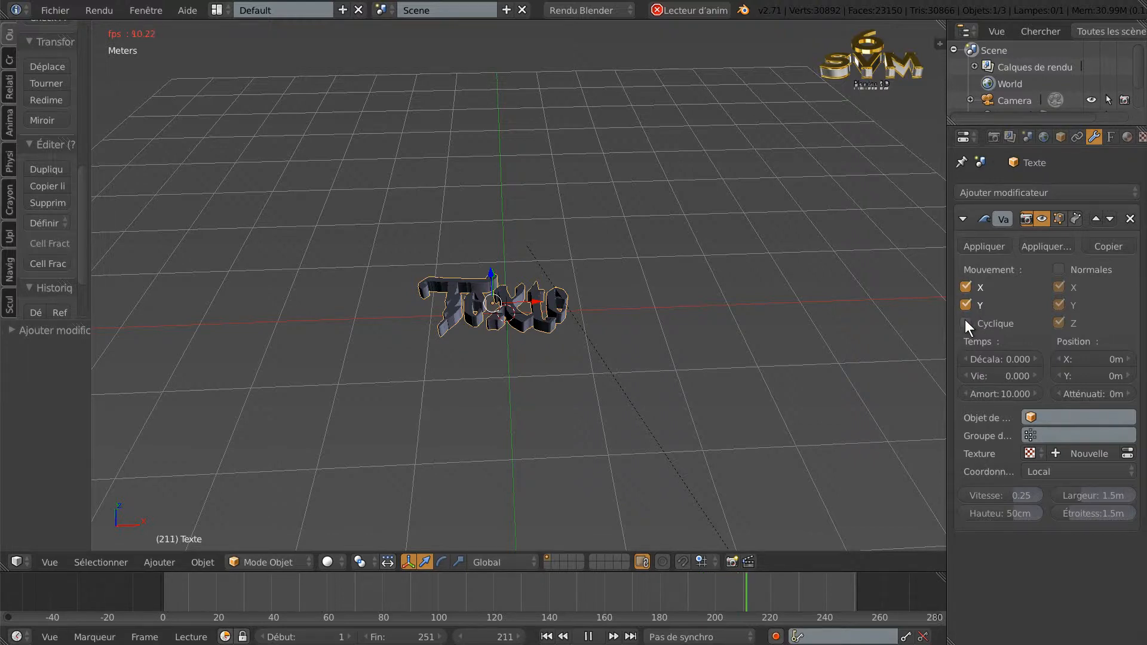
{"action": "left_click", "coordinate": [966, 322]}
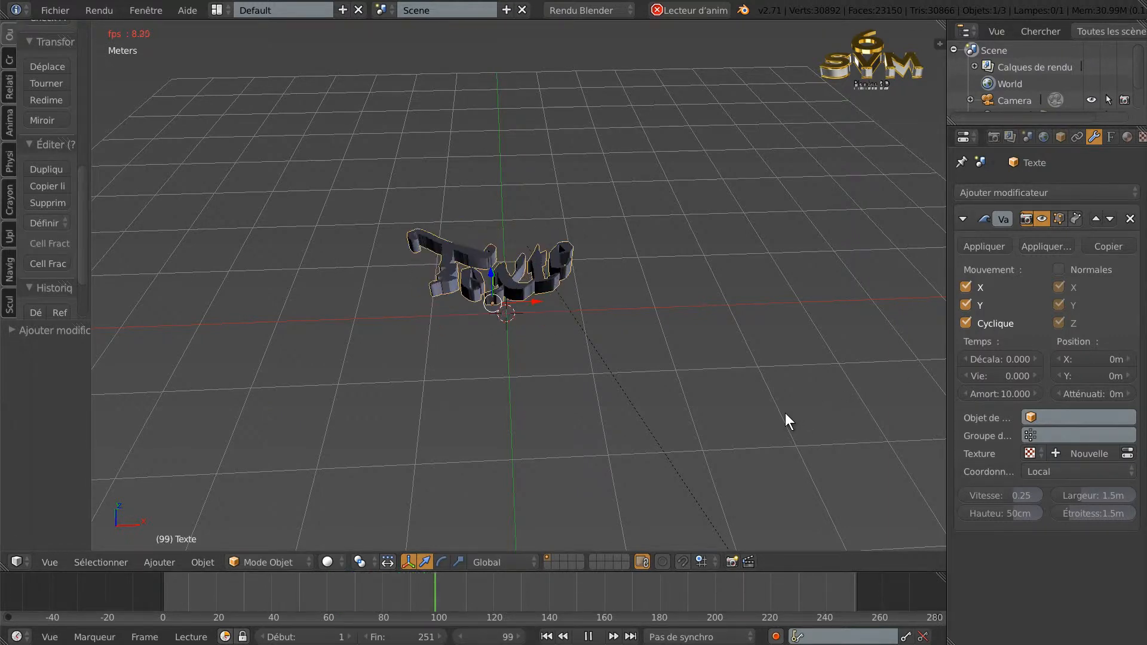
Return to the camera view, set the wave speed to 0.95 and turn off the X and Y motion
{"action": "key", "text": "KP_0"}
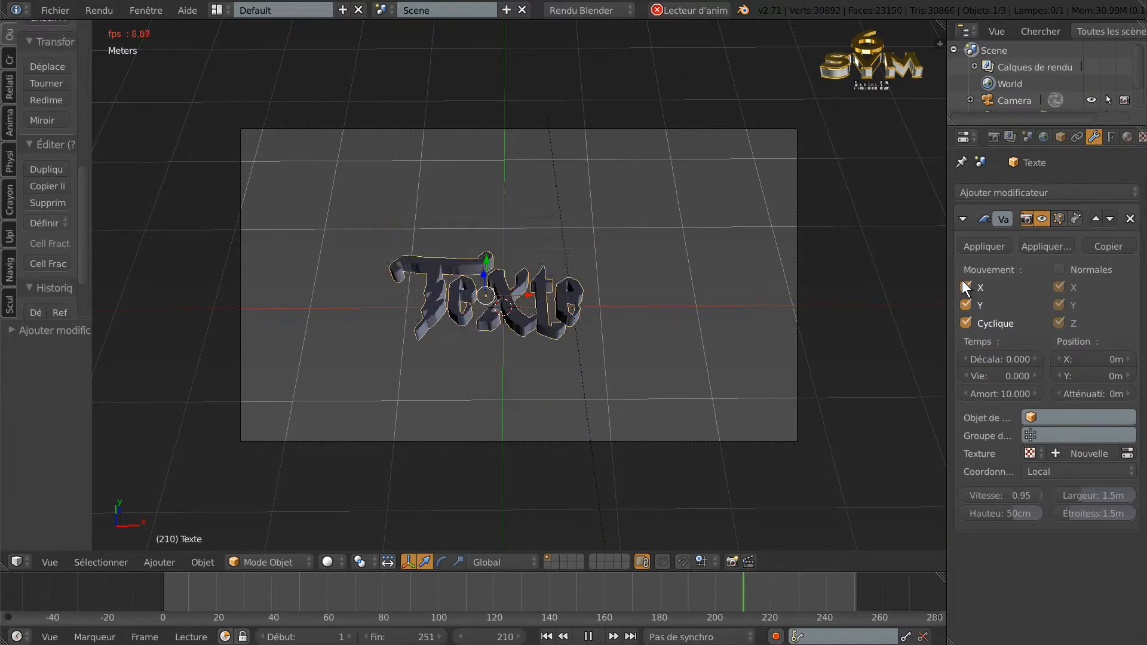
{"action": "left_click", "coordinate": [965, 306]}
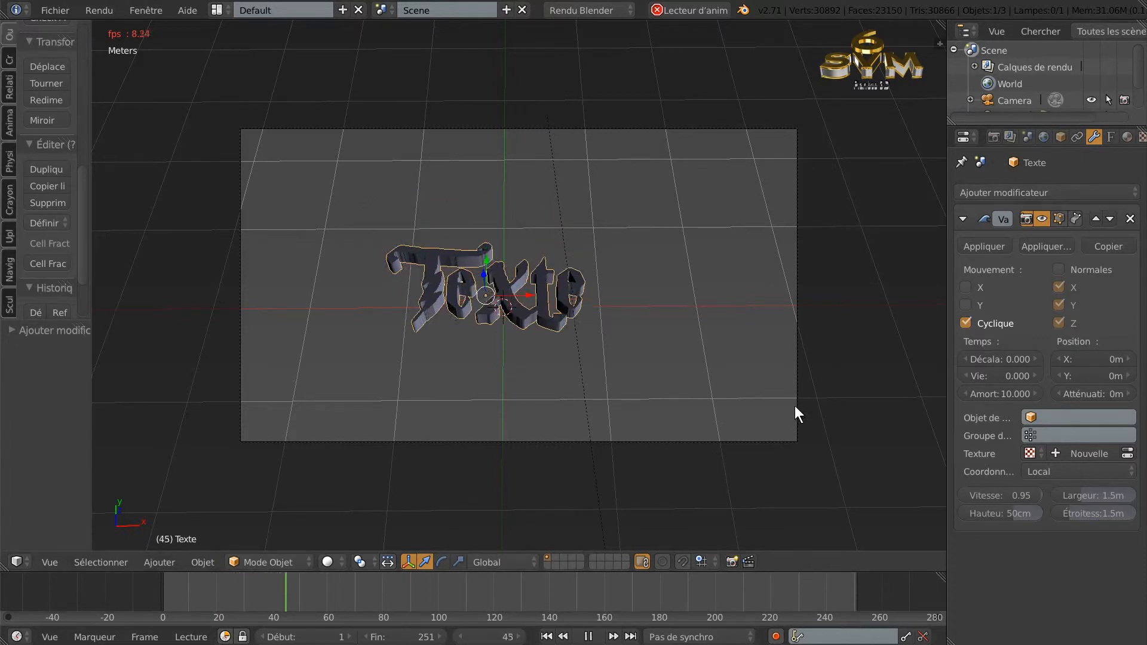
{"action": "scroll", "coordinate": [779, 412], "scroll_direction": "up", "scroll_amount": 2}
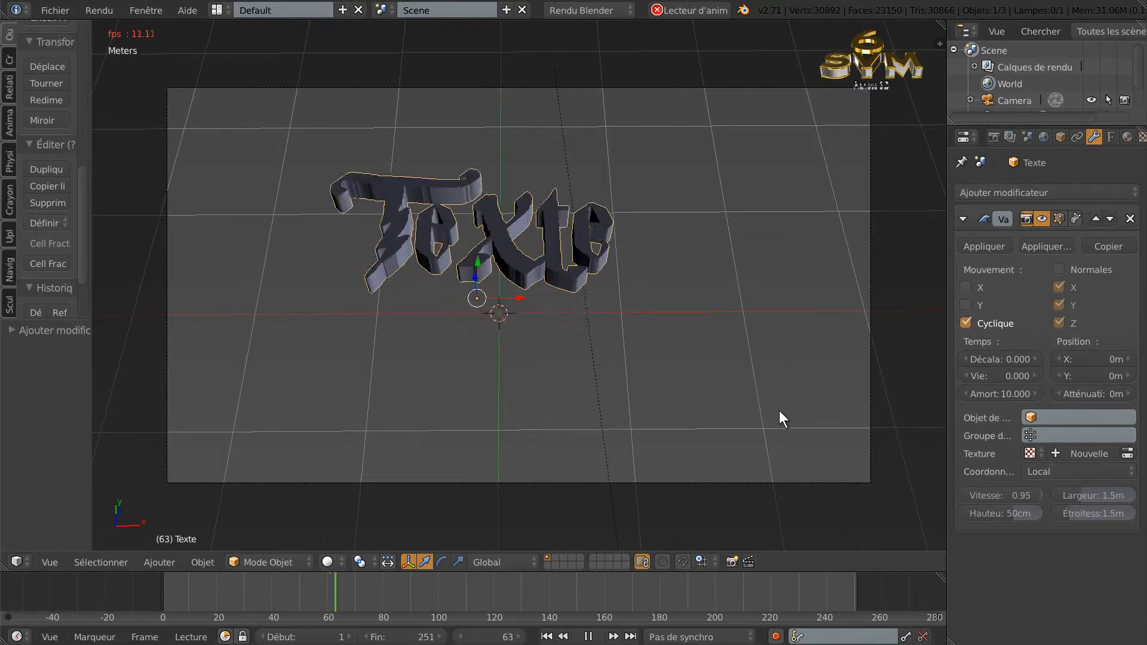
{"action": "scroll", "coordinate": [779, 411], "scroll_direction": "up", "scroll_amount": 2}
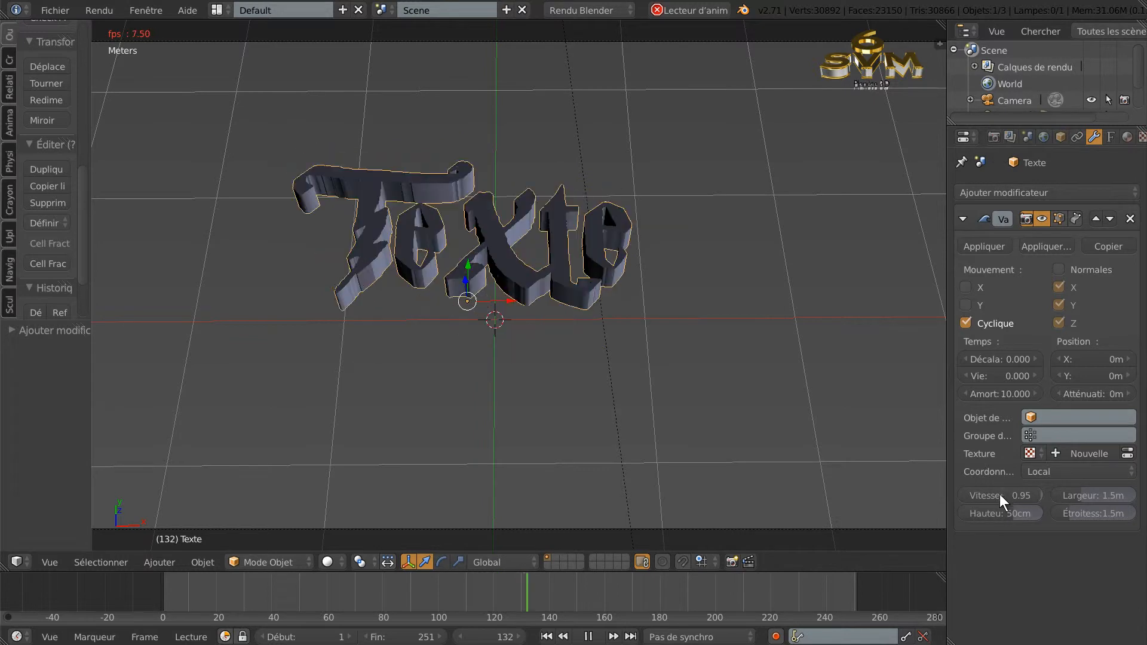
Set the wave height to 1.72 m, the width to 2.45 m and the narrowness to 2.65 m
{"action": "mouse_move", "coordinate": [1009, 511]}
{"action": "left_mouse_down"}
{"action": "mouse_move", "coordinate": [1034, 510]}
{"action": "mouse_move", "coordinate": [1024, 511]}
{"action": "left_mouse_up"}
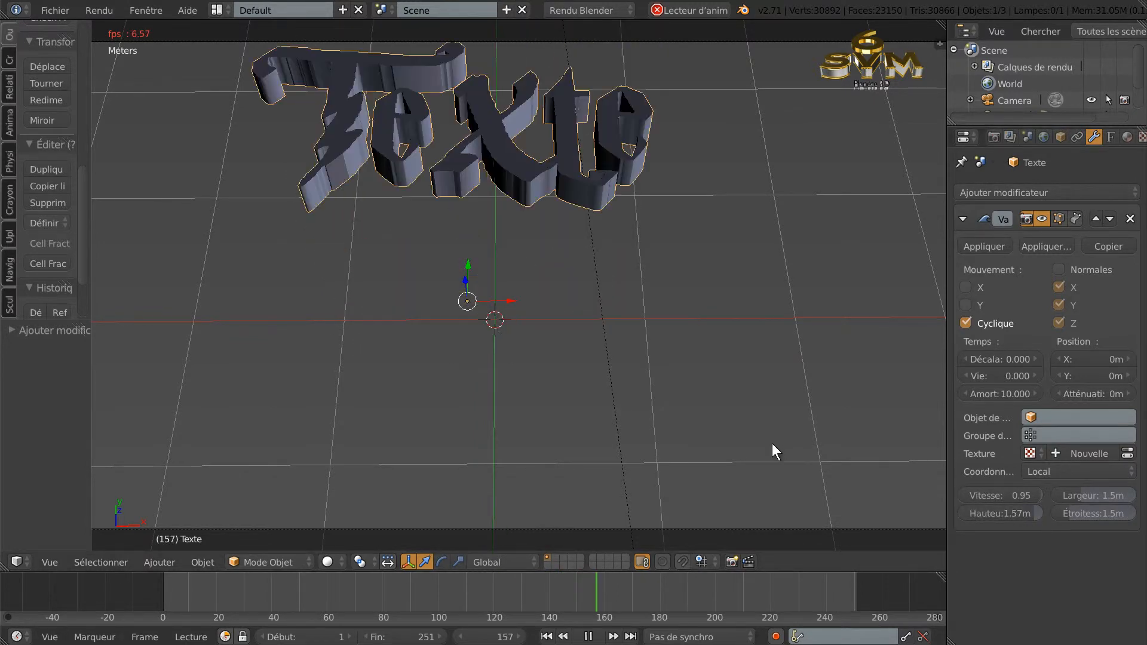
{"action": "key", "text": "KP_0"}
{"action": "scroll", "coordinate": [774, 434], "scroll_direction": "down", "scroll_amount": 1}
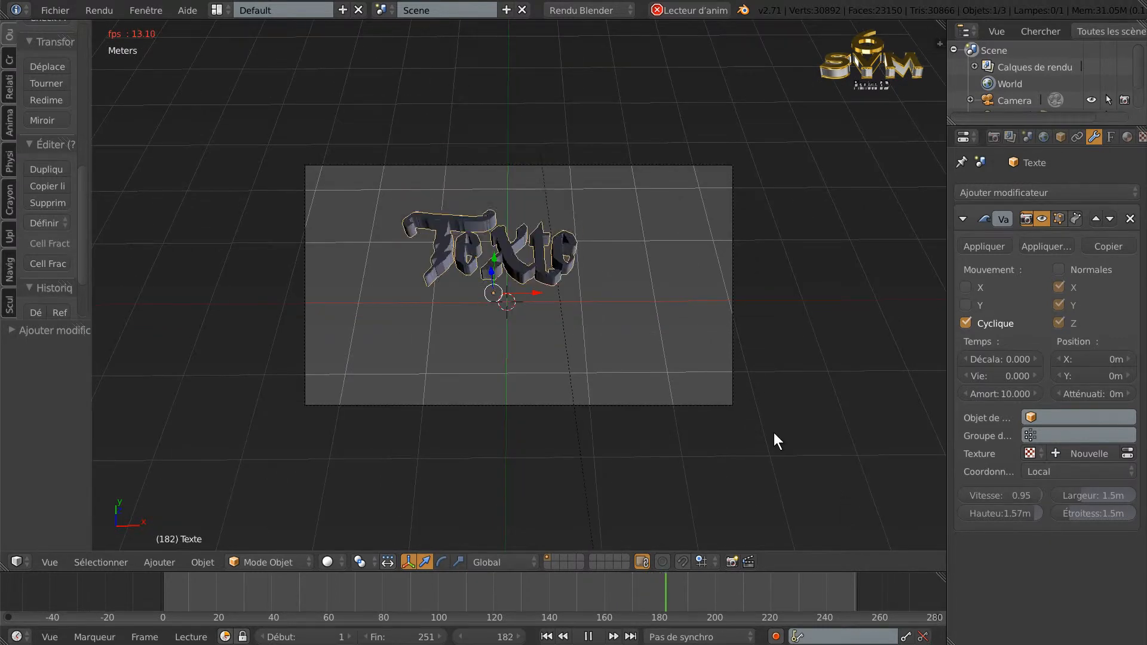
{"action": "left_click_drag", "start_coordinate": [1029, 511], "coordinate": [1070, 504]}
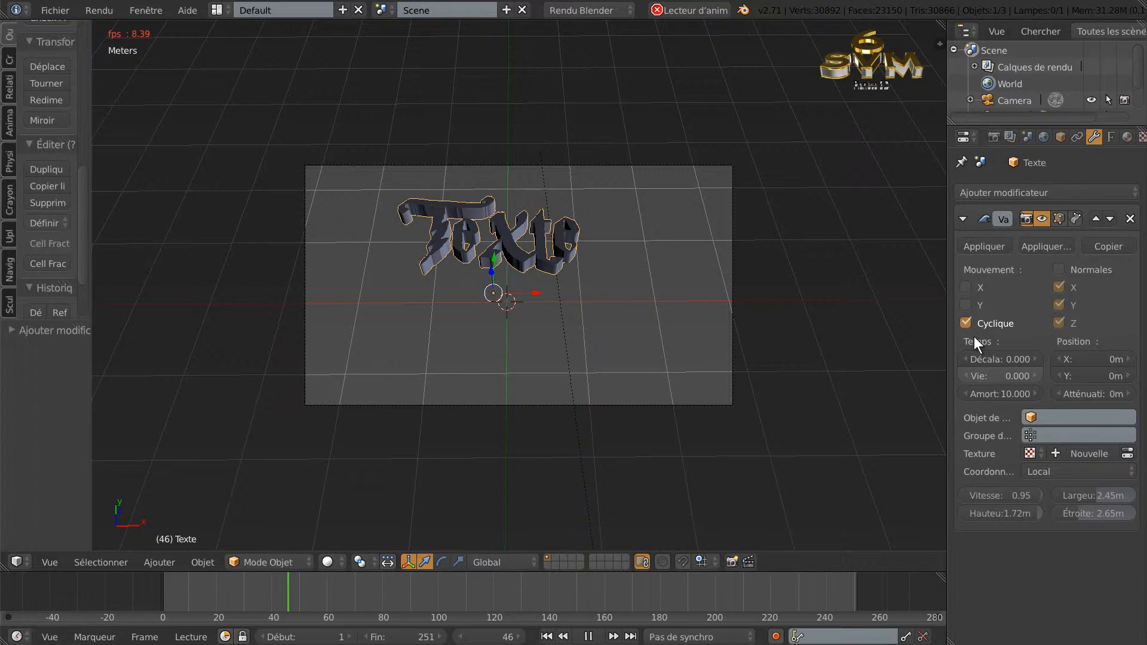
Turn the wave's Y and X motion back on and set its width to 1.08 m
{"action": "left_click", "coordinate": [965, 305]}
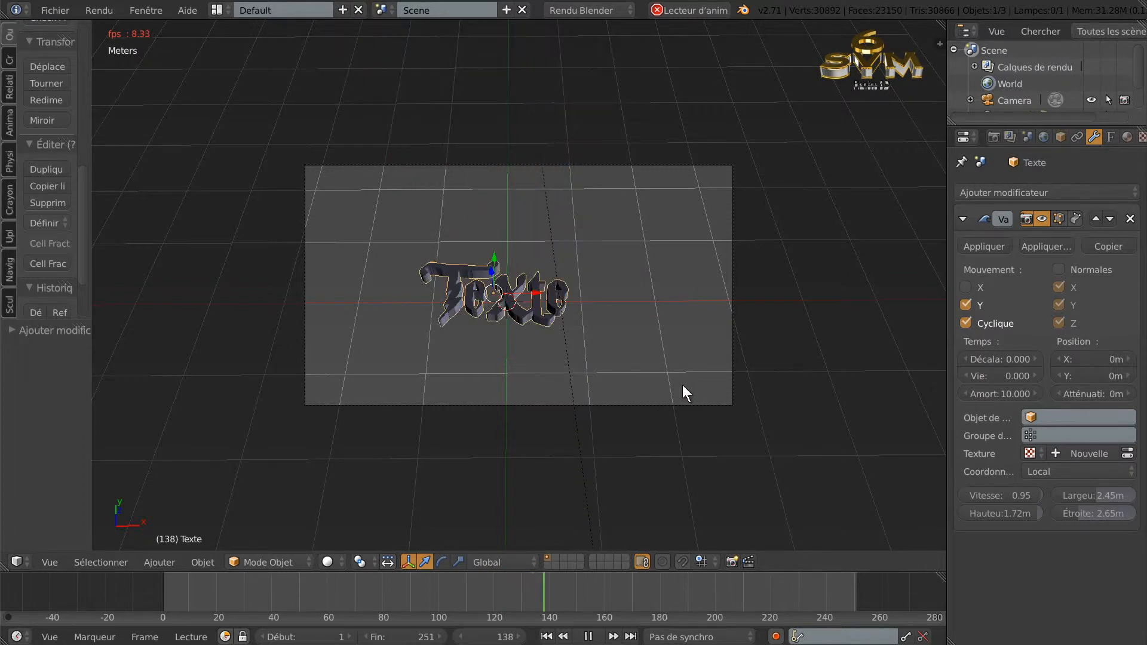
{"action": "mouse_move", "coordinate": [1093, 494]}
{"action": "left_mouse_down"}
{"action": "mouse_move", "coordinate": [1117, 495]}
{"action": "mouse_move", "coordinate": [1047, 497]}
{"action": "mouse_move", "coordinate": [1072, 497]}
{"action": "left_mouse_up"}
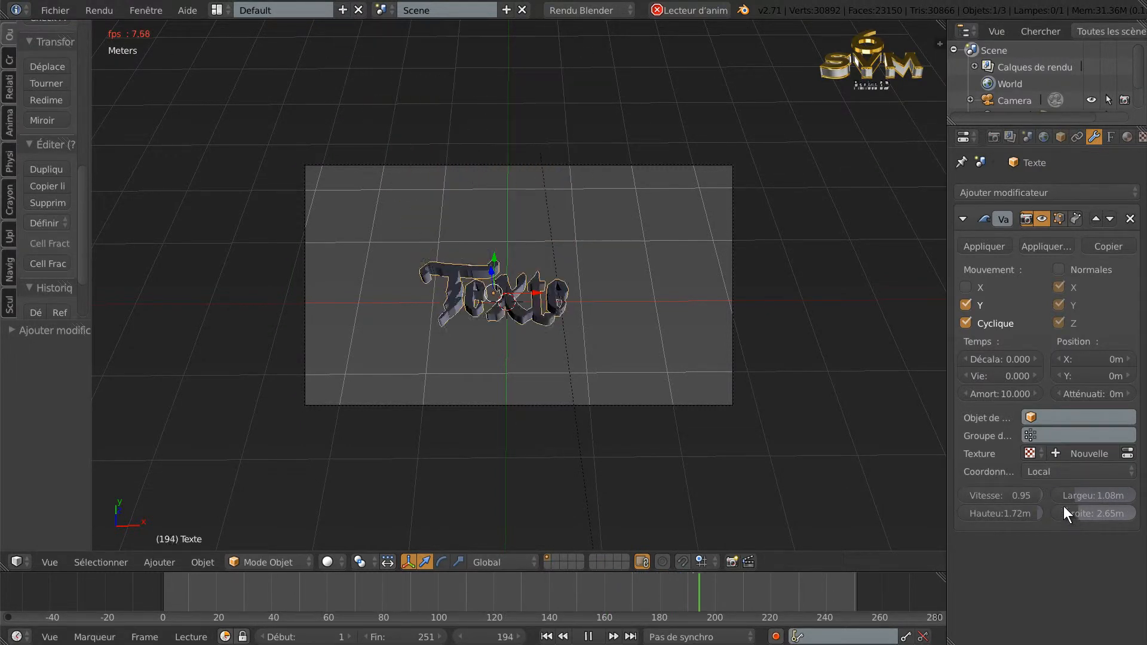
{"action": "left_click", "coordinate": [966, 287]}
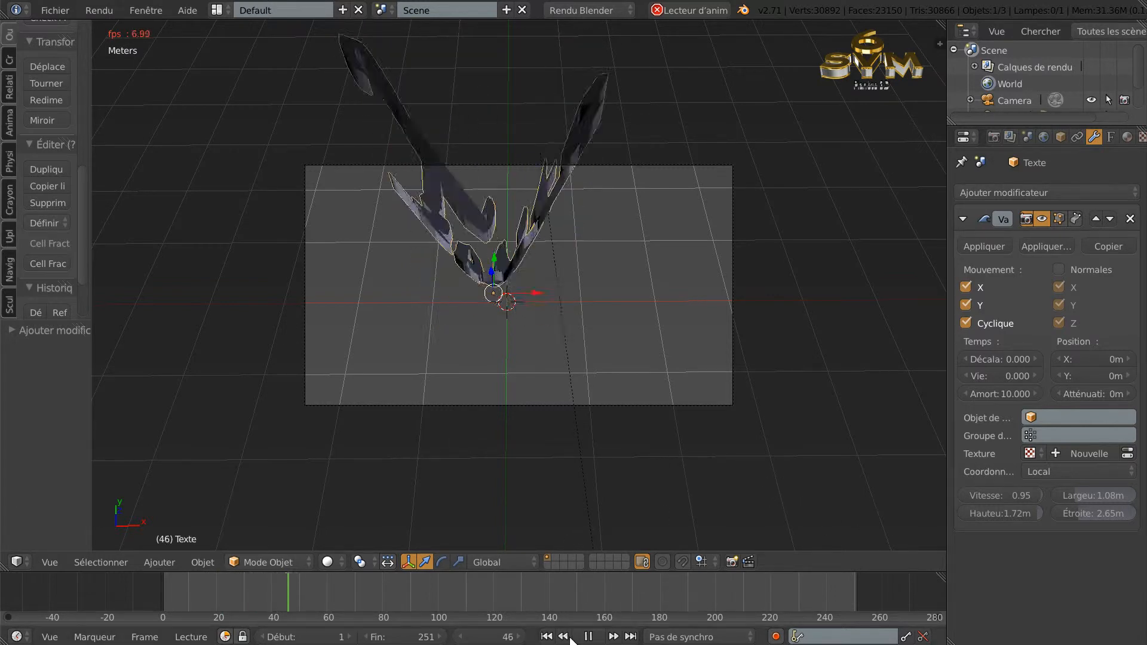
Stop playback, turn off the wave's X, Y and Cyclic motion, and check the first frames before returning to frame 1
{"action": "left_click", "coordinate": [588, 637]}
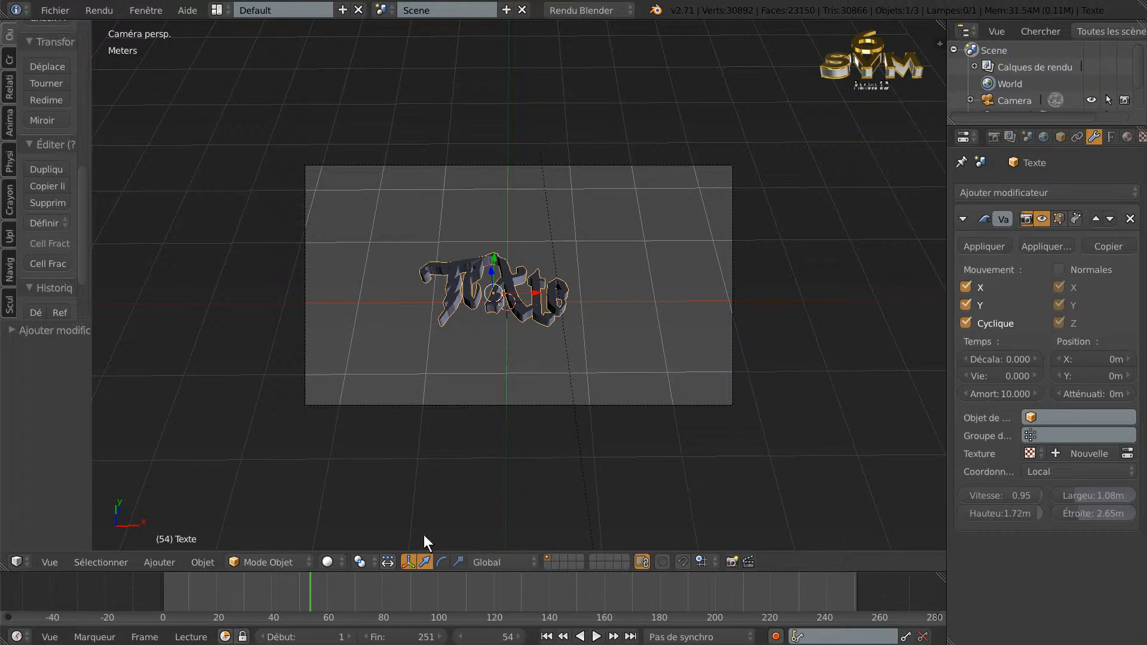
{"action": "left_click_drag", "start_coordinate": [296, 589], "coordinate": [165, 592]}
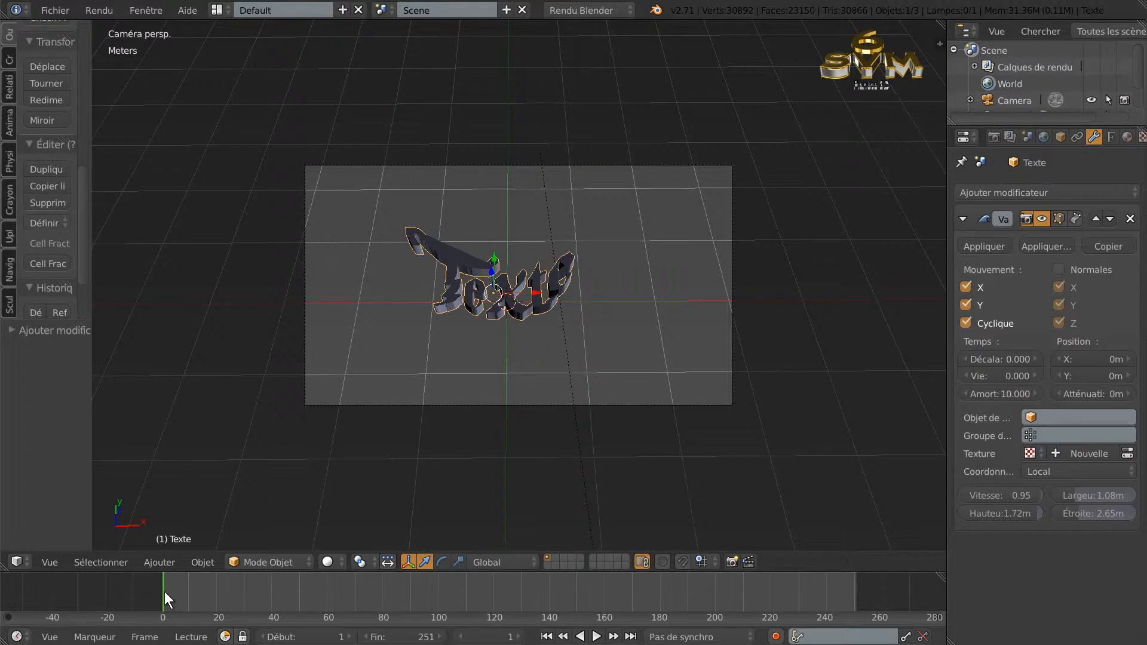
{"action": "left_click", "coordinate": [965, 323]}
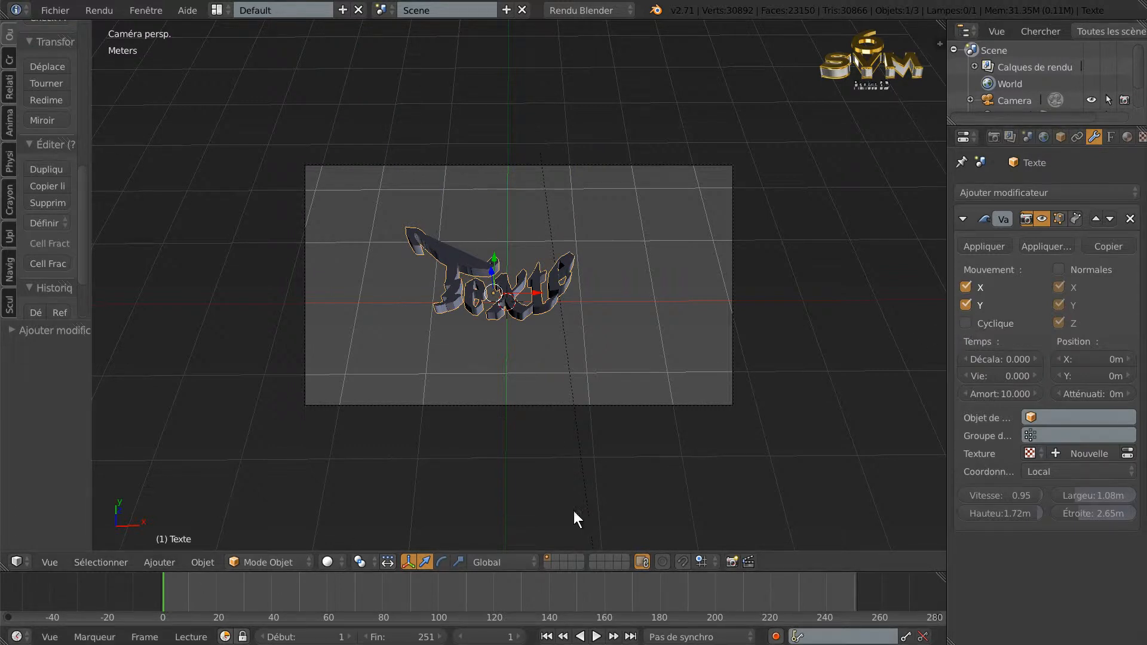
{"action": "left_click", "coordinate": [965, 305]}
{"action": "left_click", "coordinate": [967, 288]}
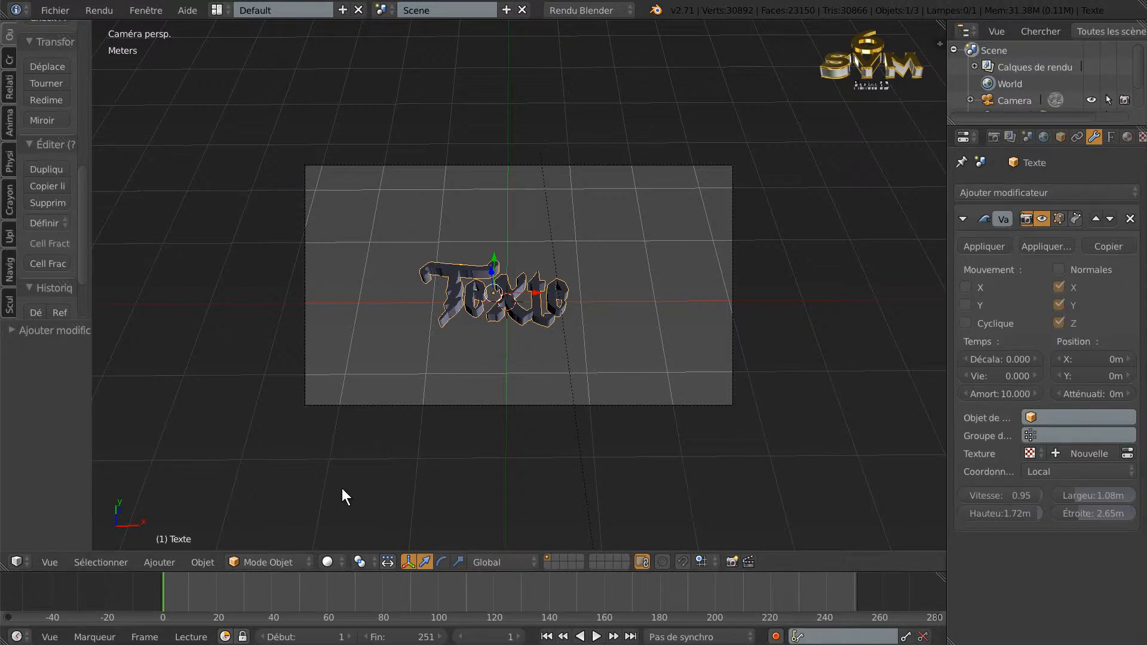
{"action": "left_click_drag", "start_coordinate": [162, 589], "coordinate": [249, 590]}
{"action": "left_click", "coordinate": [165, 592]}
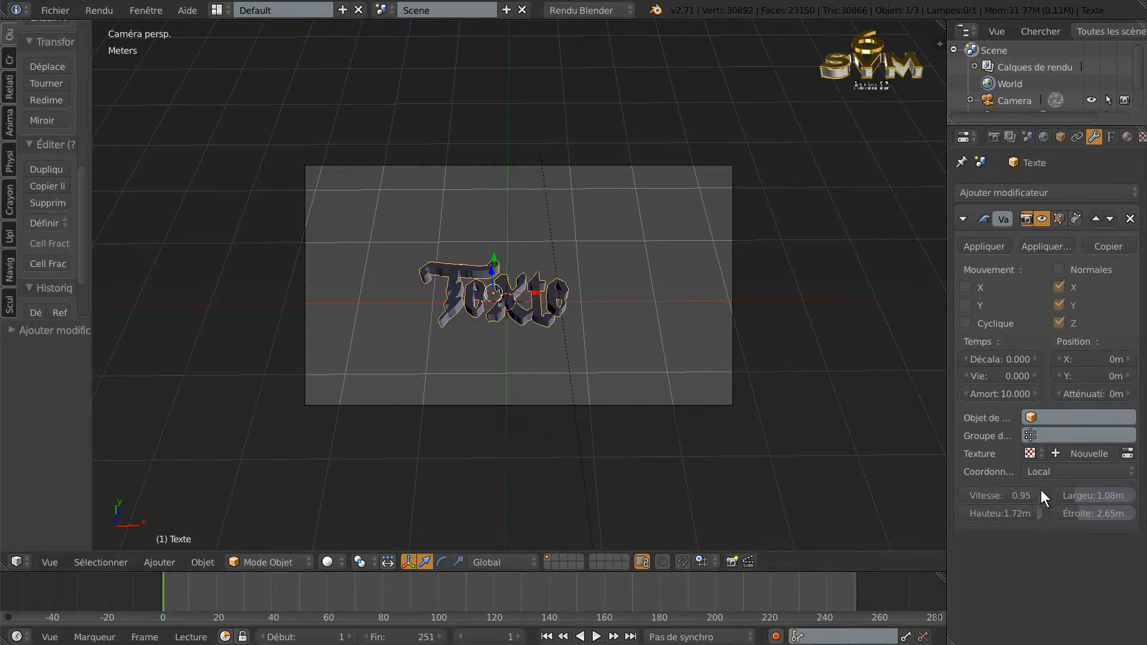
Set the wave speed to -1.00, the height to -2 m, and the width and narrowness to 0 m, returning to frame 1
{"action": "left_click_drag", "start_coordinate": [1024, 496], "coordinate": [906, 518]}
{"action": "left_click_drag", "start_coordinate": [1005, 514], "coordinate": [897, 523]}
{"action": "left_click_drag", "start_coordinate": [1062, 496], "coordinate": [1040, 515]}
{"action": "left_click_drag", "start_coordinate": [207, 594], "coordinate": [168, 589]}
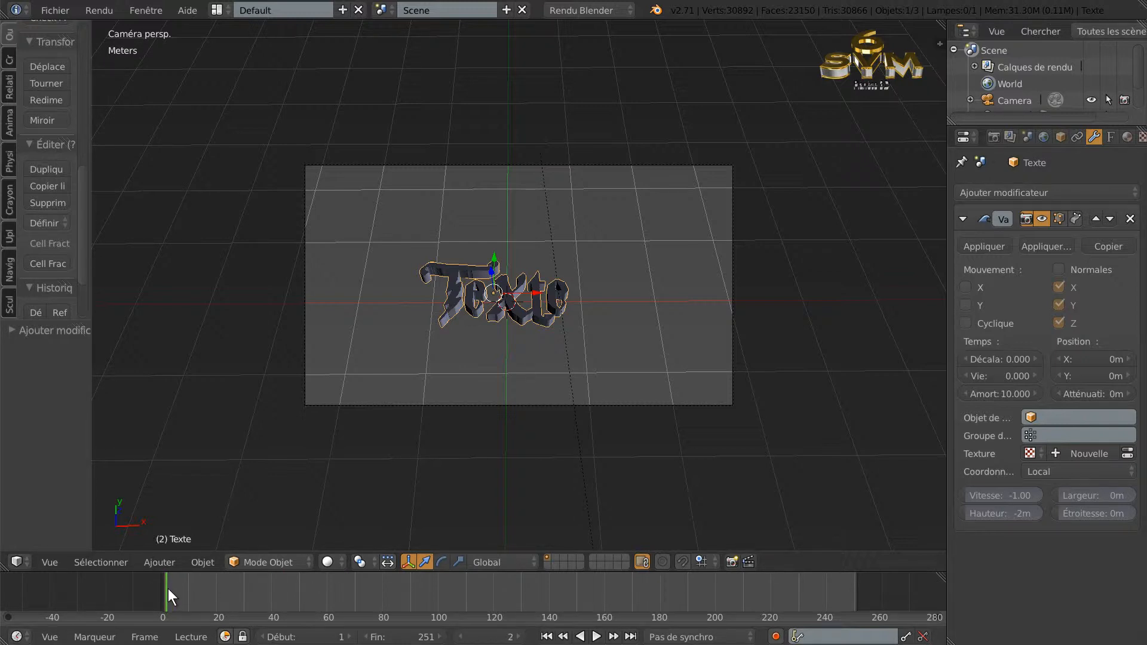
{"action": "left_click", "coordinate": [164, 589]}
At frame 1, move the text along X out of the camera frame's left side and keyframe its position with automatic keying enabled
{"action": "left_click_drag", "start_coordinate": [539, 295], "coordinate": [261, 319]}
{"action": "left_click", "coordinate": [776, 637]}
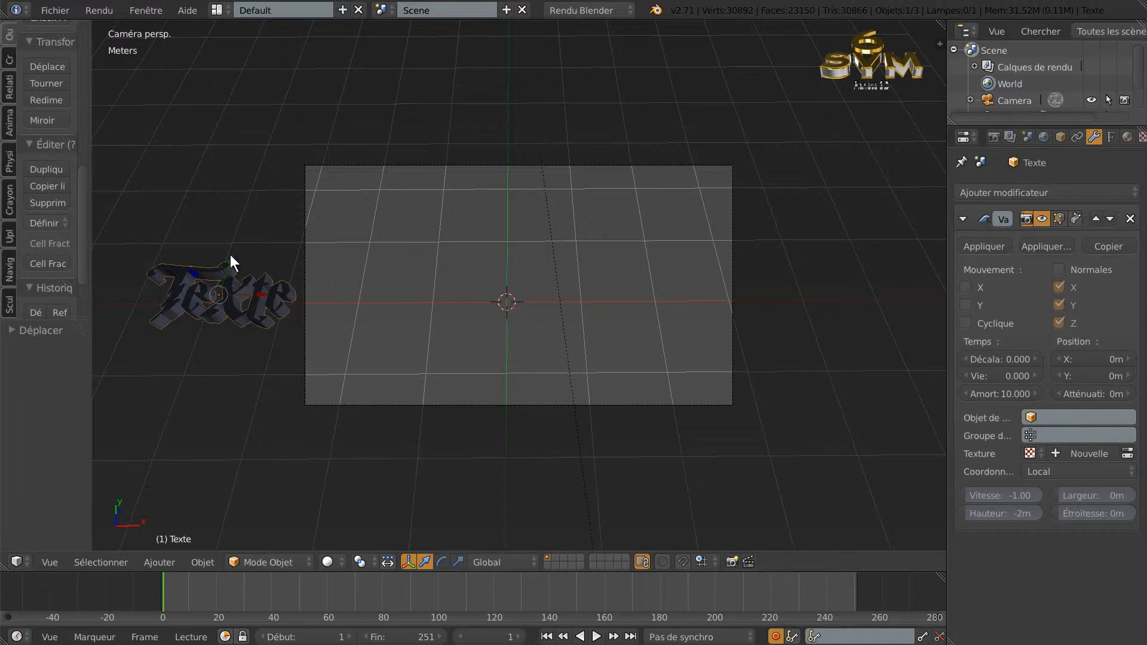
{"action": "key", "text": "i"}
{"action": "mouse_move", "coordinate": [257, 292]}
{"action": "left_mouse_down"}
{"action": "mouse_move", "coordinate": [373, 305]}
{"action": "mouse_move", "coordinate": [249, 310]}
{"action": "left_mouse_up"}
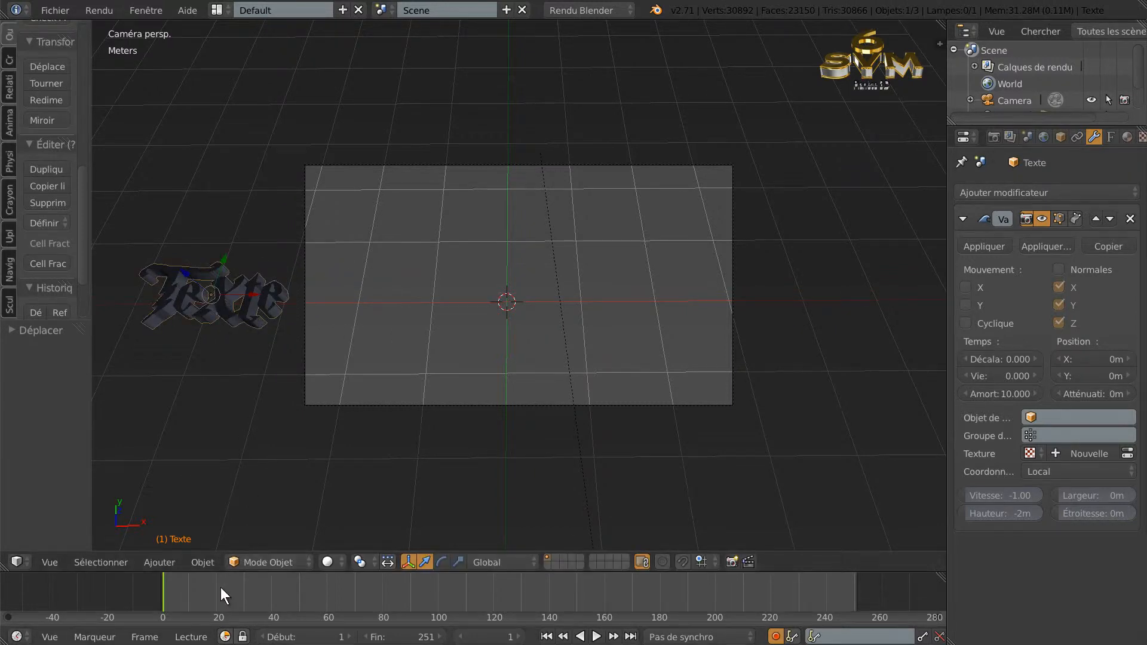
Go to frame 14 and move the text along X back to the middle of the camera frame, auto-keying its position
{"action": "left_click", "coordinate": [246, 591]}
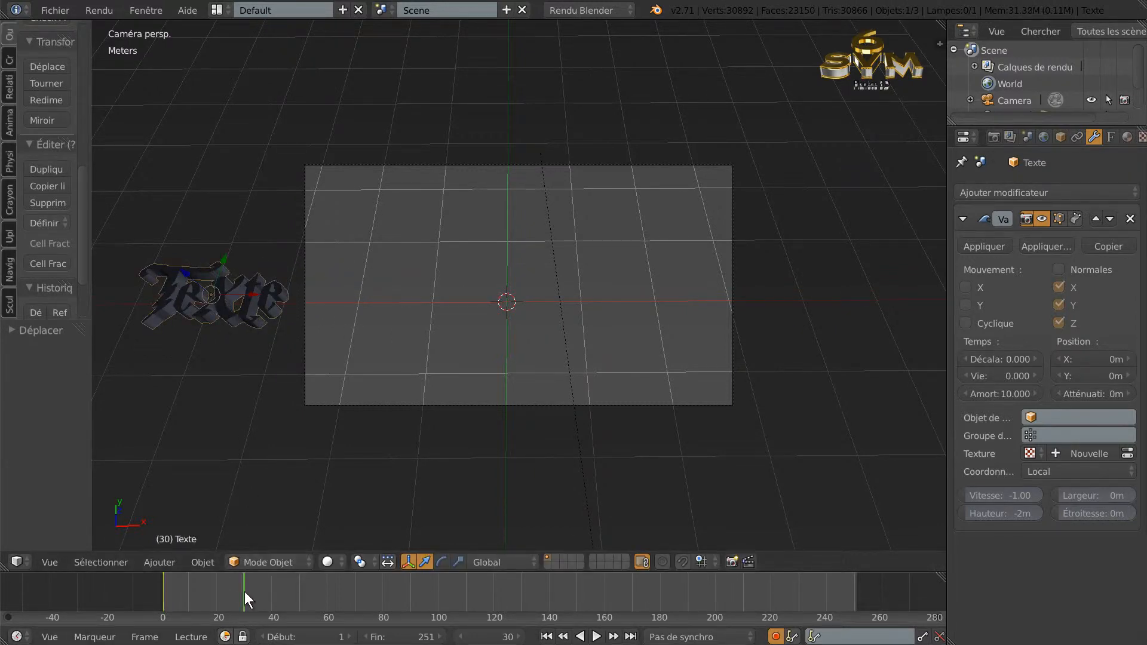
{"action": "left_click", "coordinate": [201, 576]}
{"action": "left_click_drag", "start_coordinate": [253, 292], "coordinate": [539, 308]}
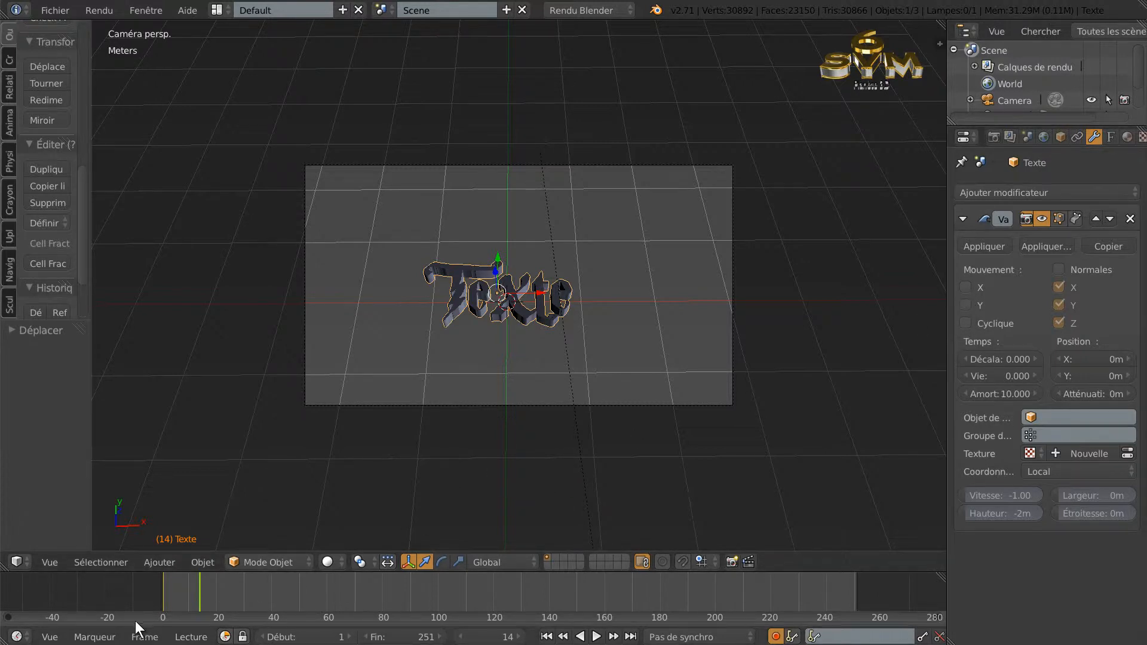
Return to frame 1, toggle the wave's Cyclic option on and back off, and insert a keyframe for it switched off
{"action": "left_click", "coordinate": [162, 590]}
{"action": "left_click", "coordinate": [164, 590]}
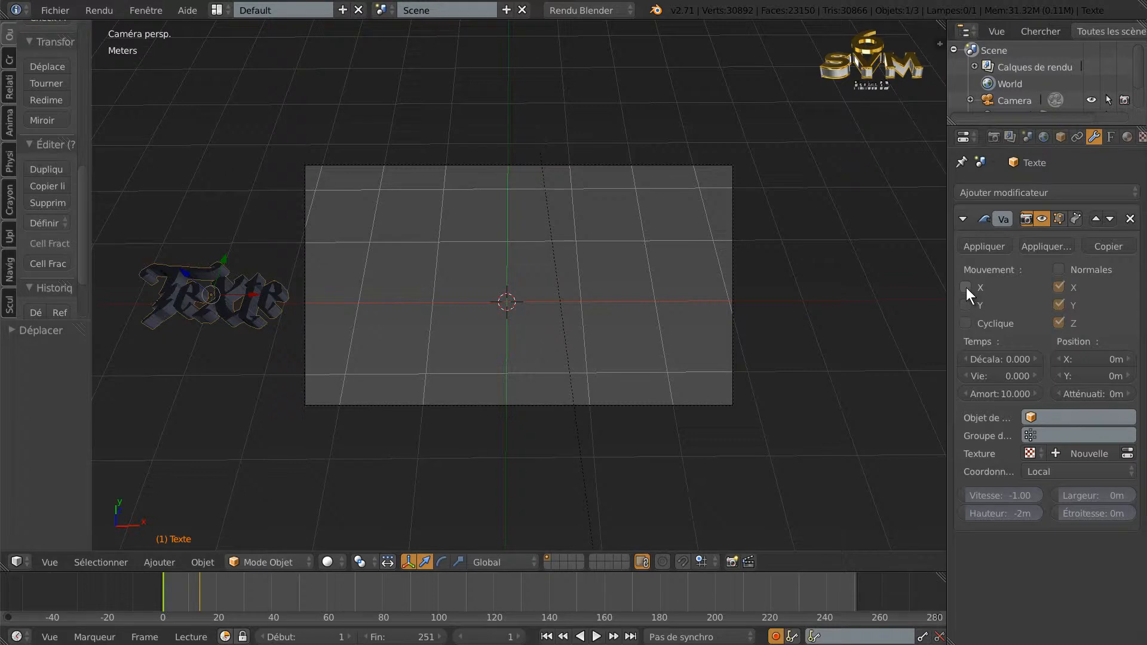
{"action": "left_click", "coordinate": [968, 322]}
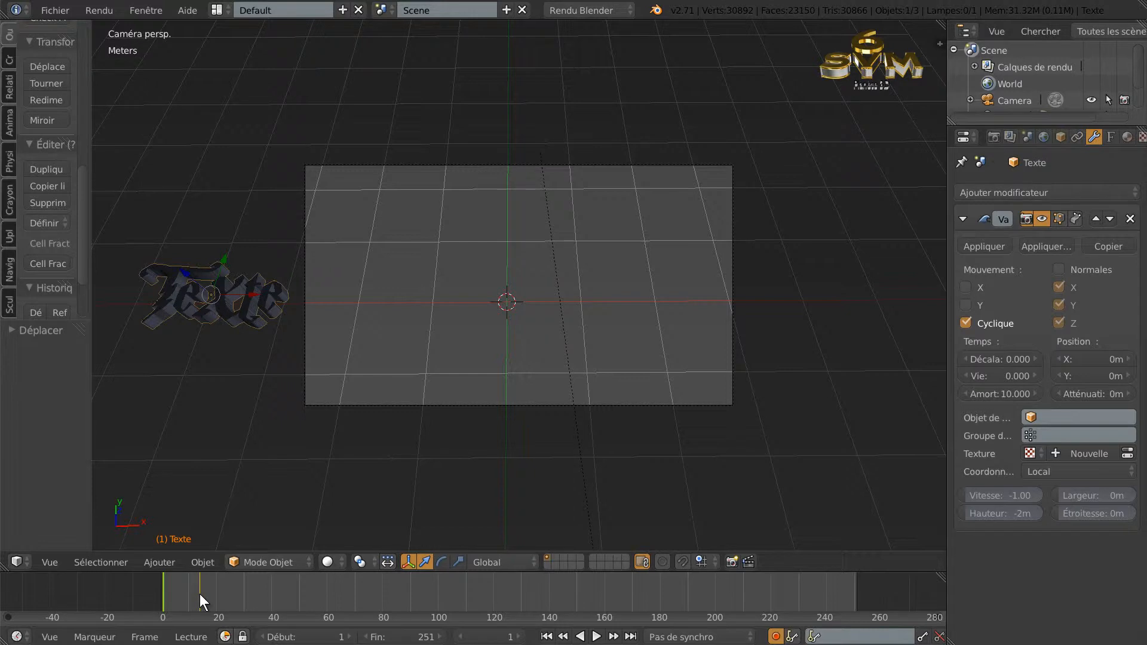
{"action": "left_click", "coordinate": [967, 324]}
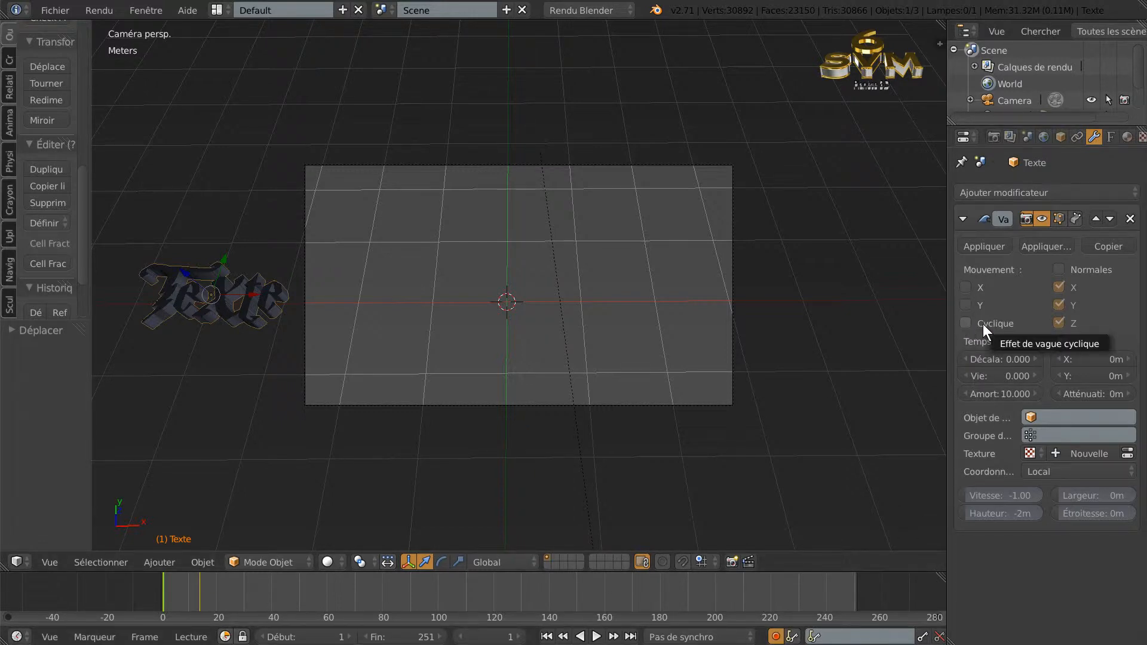
{"action": "right_click", "coordinate": [967, 324]}
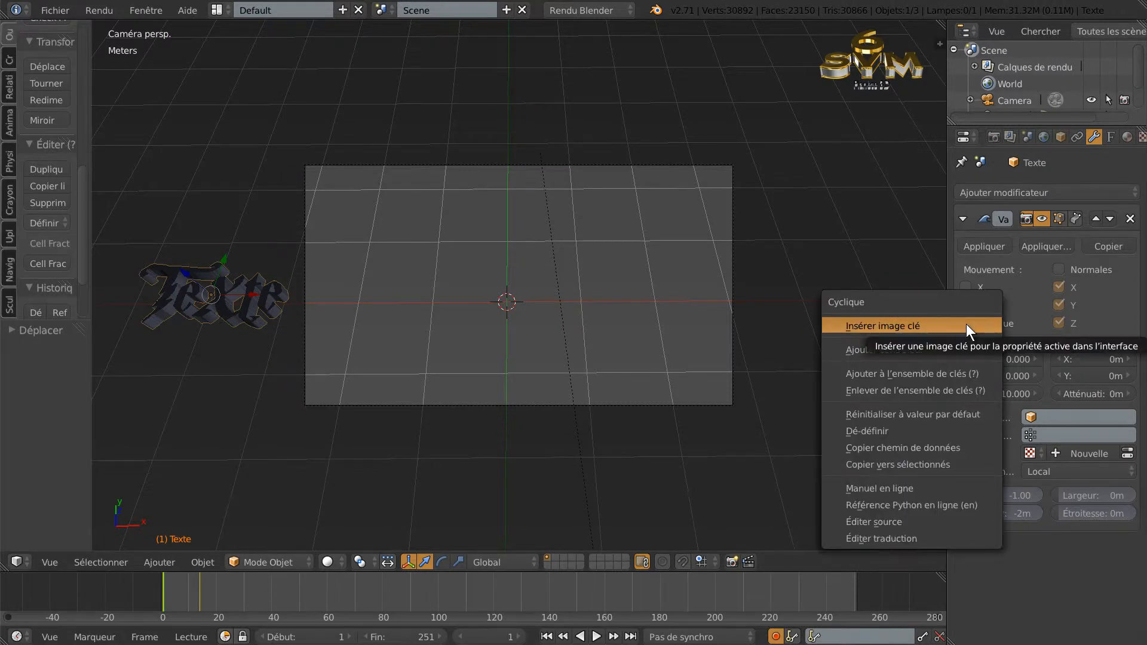
{"action": "left_click", "coordinate": [966, 325]}
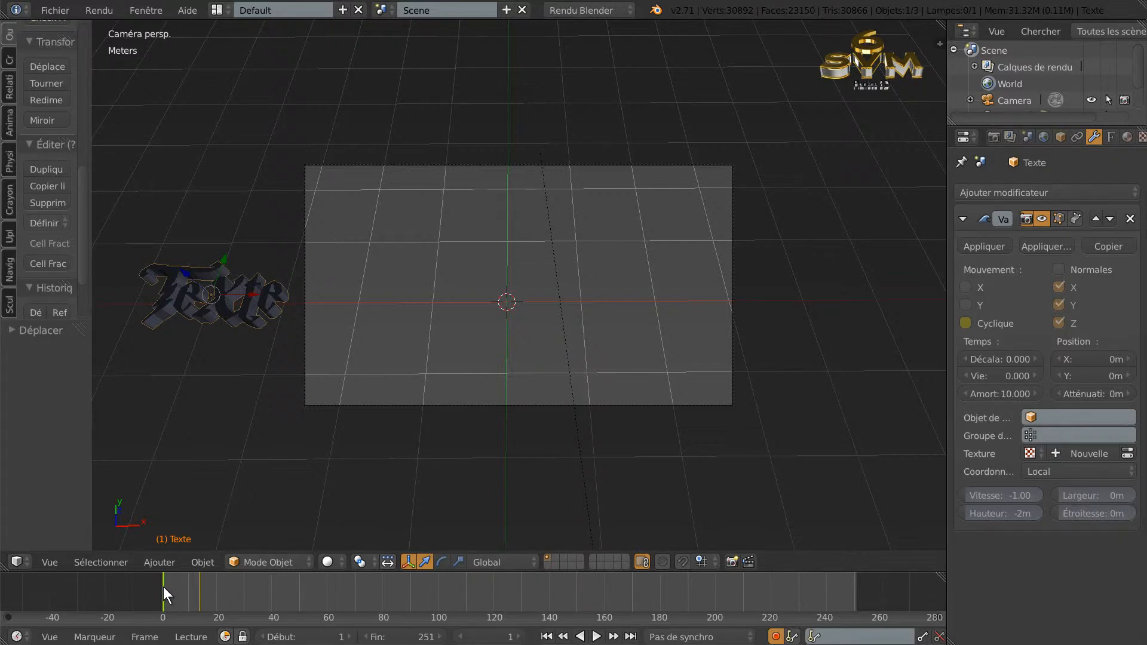
Go to frame 14, keyframe the wave's Cyclic option off, turn it on, and replace the keyframe with the enabled state
{"action": "left_click_drag", "start_coordinate": [163, 587], "coordinate": [199, 588]}
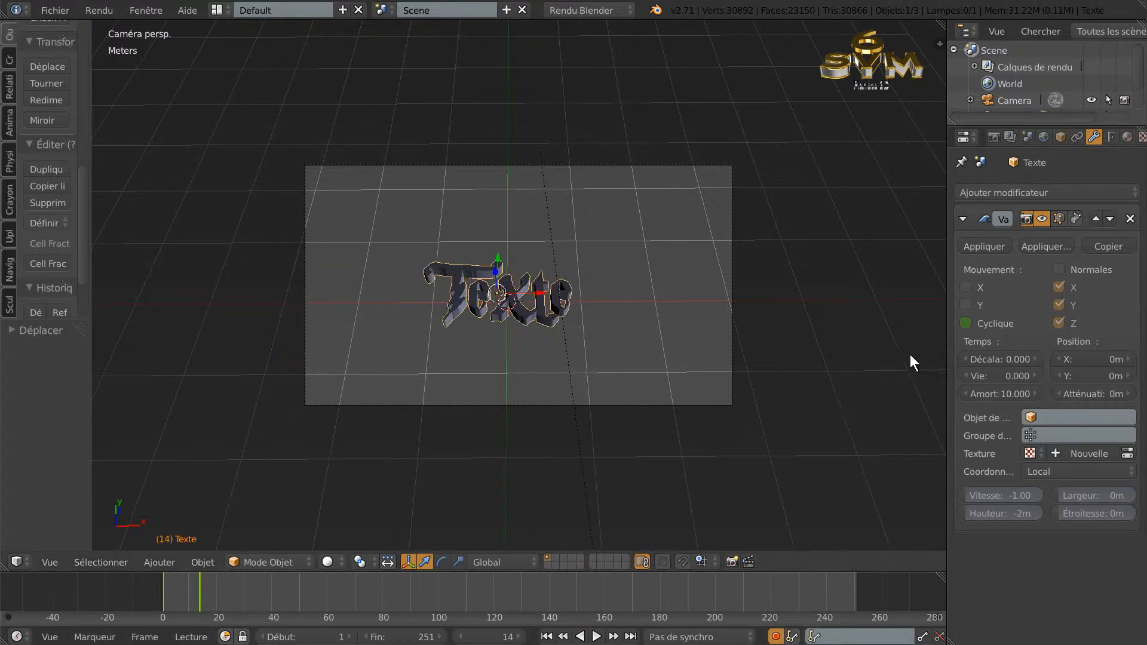
{"action": "right_click", "coordinate": [967, 322]}
{"action": "left_click", "coordinate": [967, 322]}
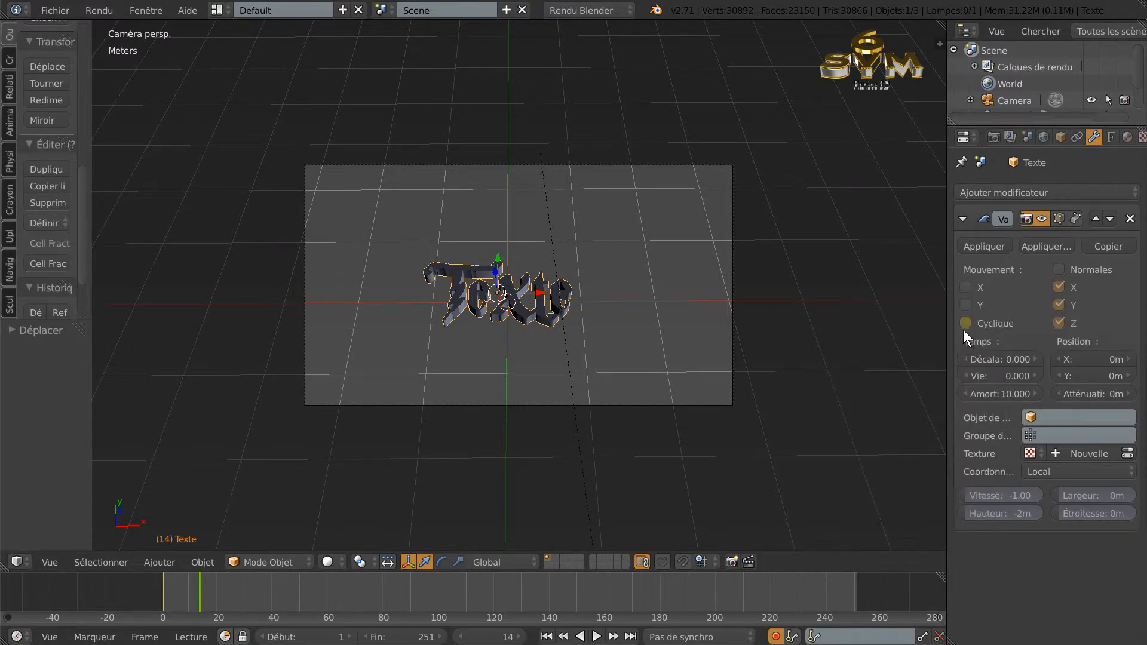
{"action": "left_click", "coordinate": [973, 325]}
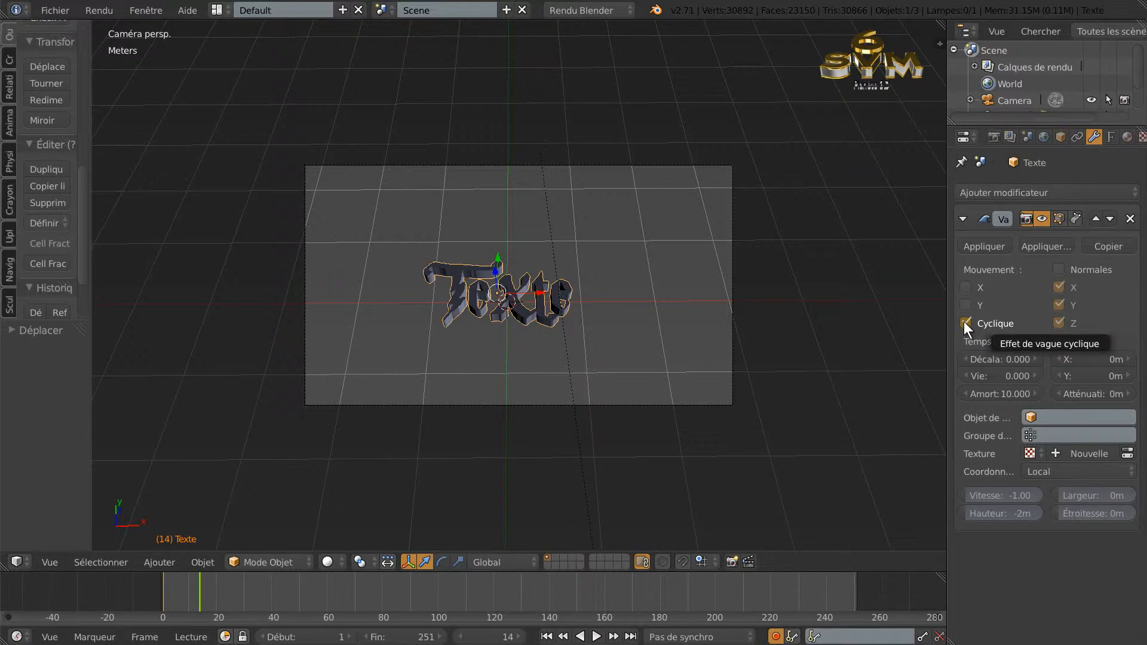
{"action": "right_click", "coordinate": [963, 322]}
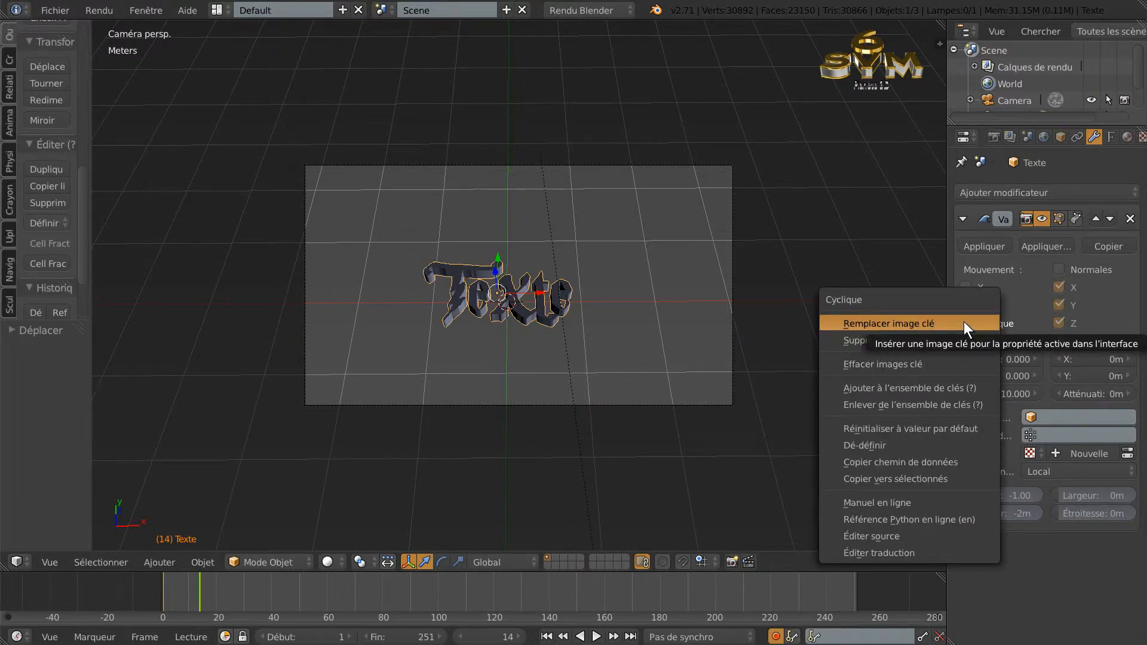
{"action": "left_click", "coordinate": [963, 321]}
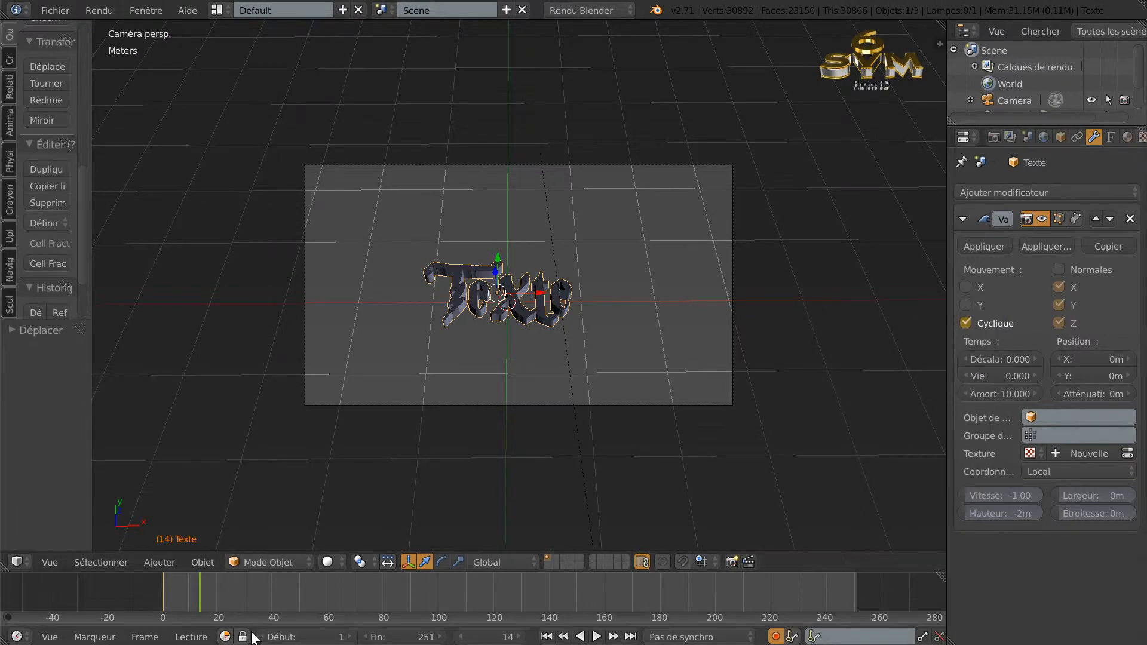
At frame 15, set the wave's speed to 0.76 and height to 32.06 cm, and disable automatic keying
{"action": "mouse_move", "coordinate": [194, 594]}
{"action": "left_mouse_down"}
{"action": "mouse_move", "coordinate": [155, 598]}
{"action": "mouse_move", "coordinate": [204, 590]}
{"action": "left_mouse_up"}
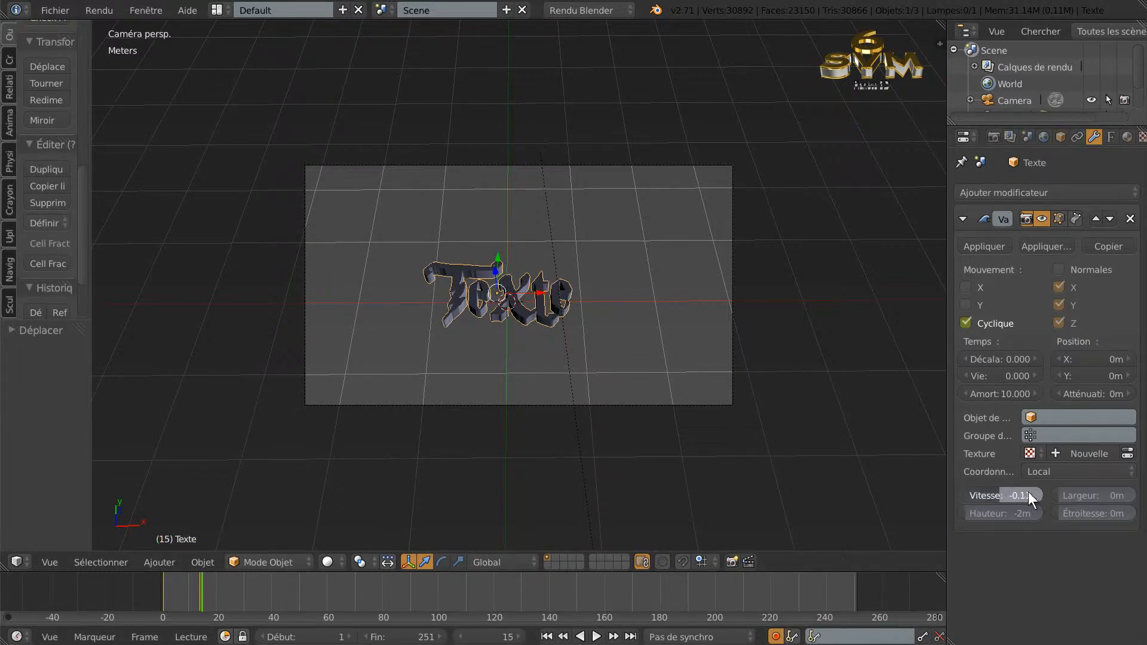
{"action": "left_click_drag", "start_coordinate": [970, 514], "coordinate": [1025, 514]}
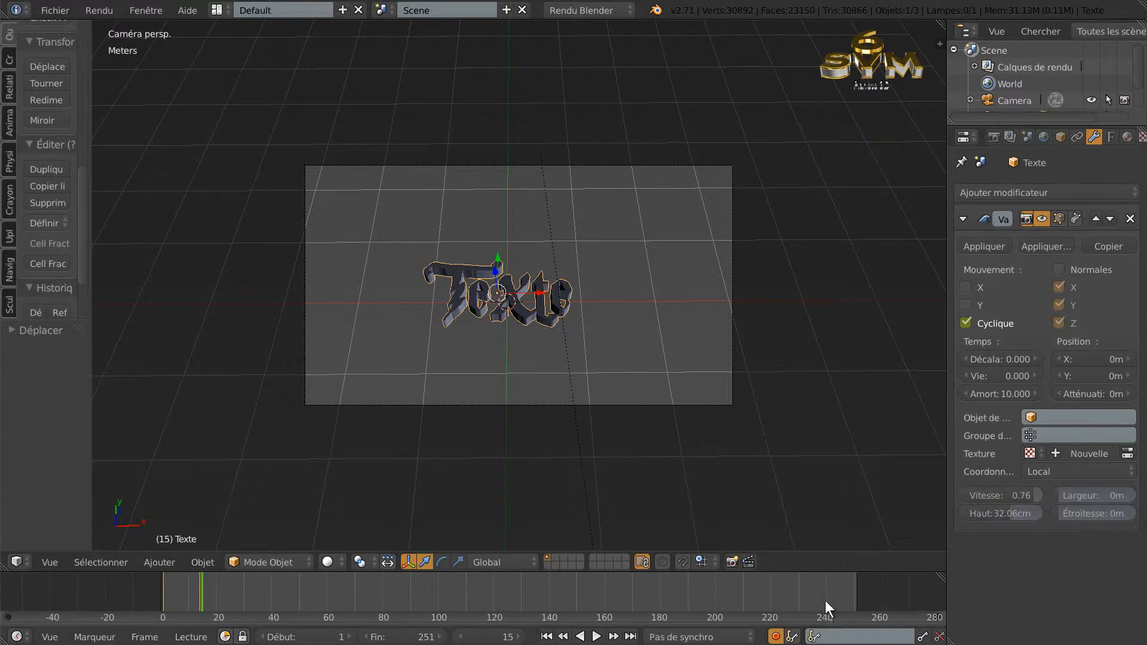
{"action": "left_click", "coordinate": [780, 634]}
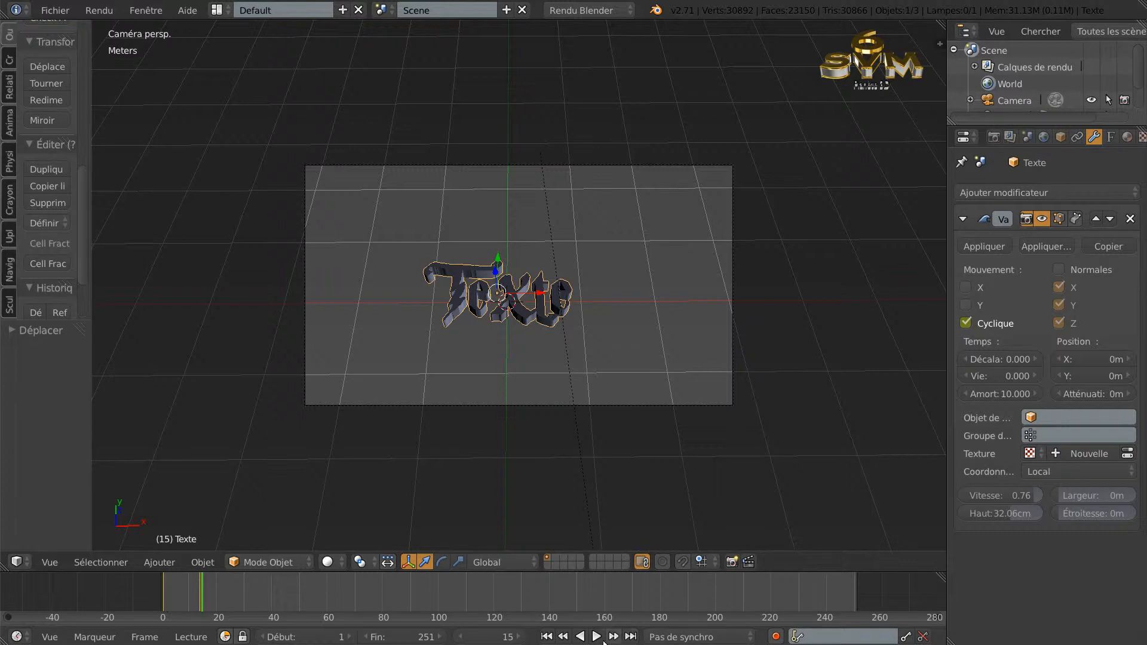
During playback, set the wave's width to 2.48 m, narrowness to 4.89 m, speed to 0.86 and height to 1.05 m
{"action": "left_click", "coordinate": [596, 637]}
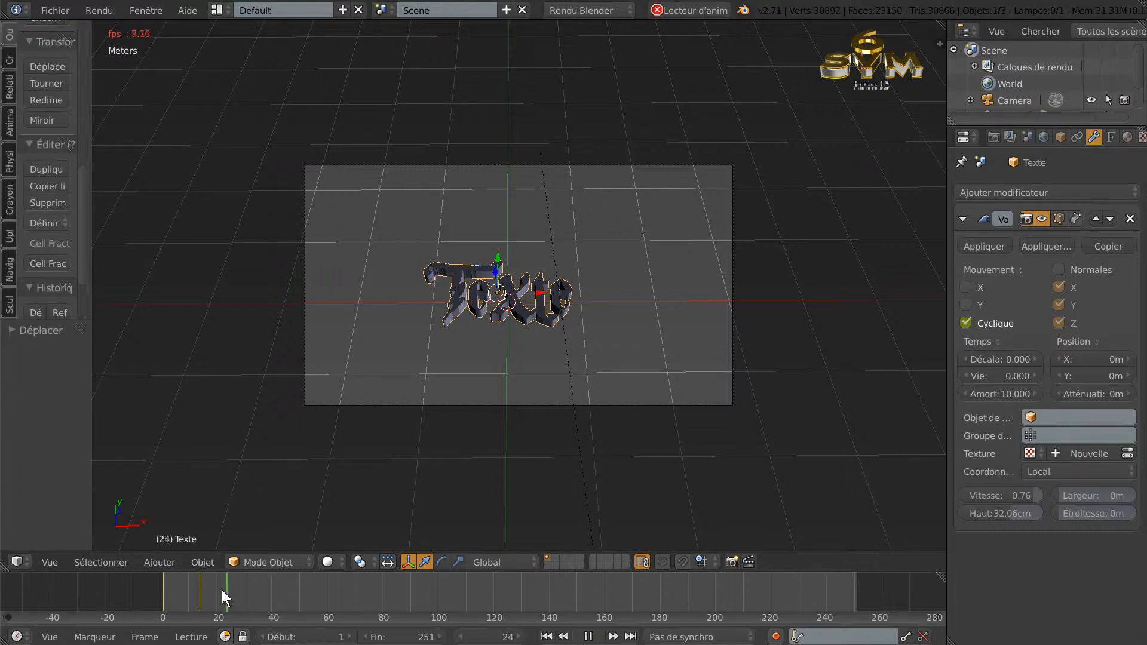
{"action": "left_click", "coordinate": [188, 591]}
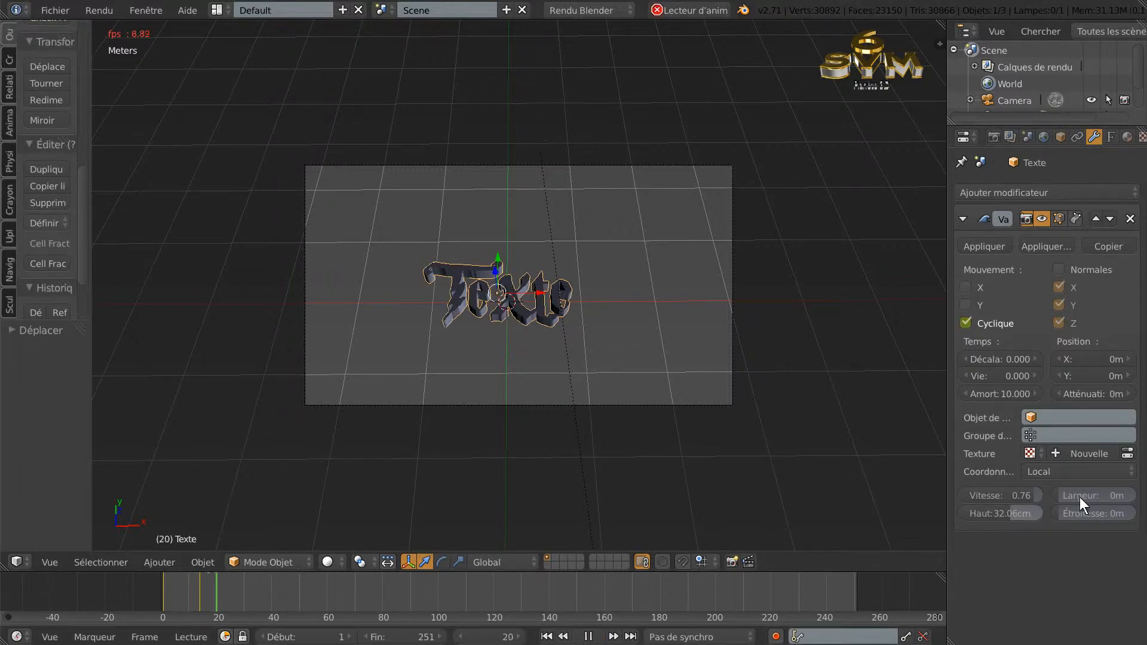
{"action": "left_click_drag", "start_coordinate": [1111, 494], "coordinate": [1137, 494]}
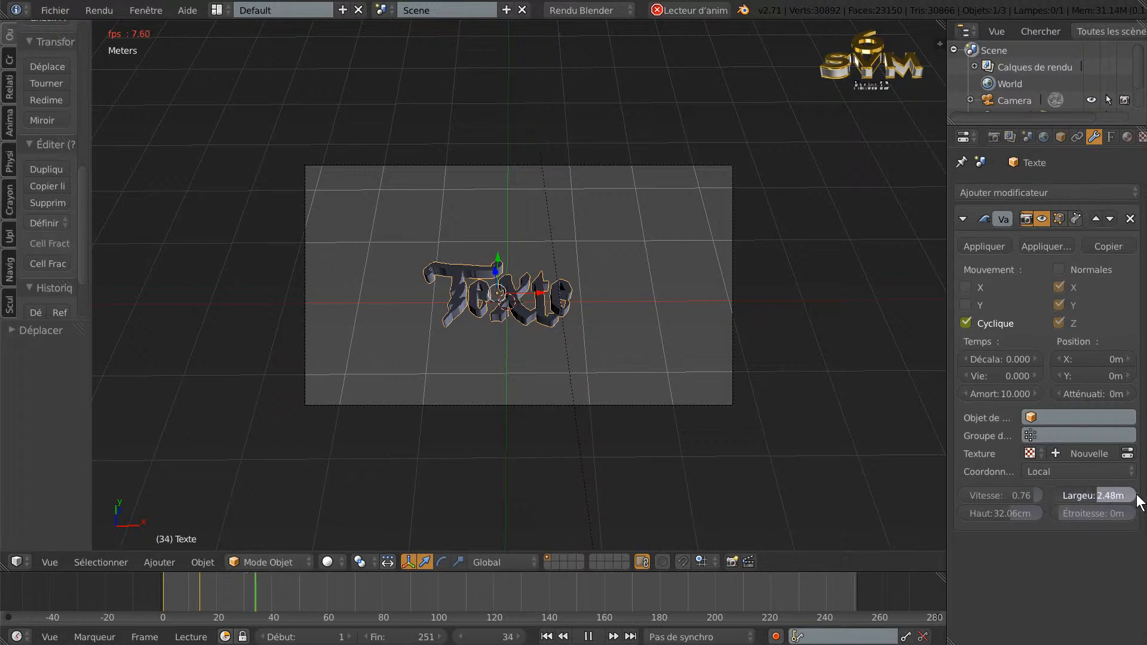
{"action": "left_click_drag", "start_coordinate": [1063, 511], "coordinate": [1110, 511]}
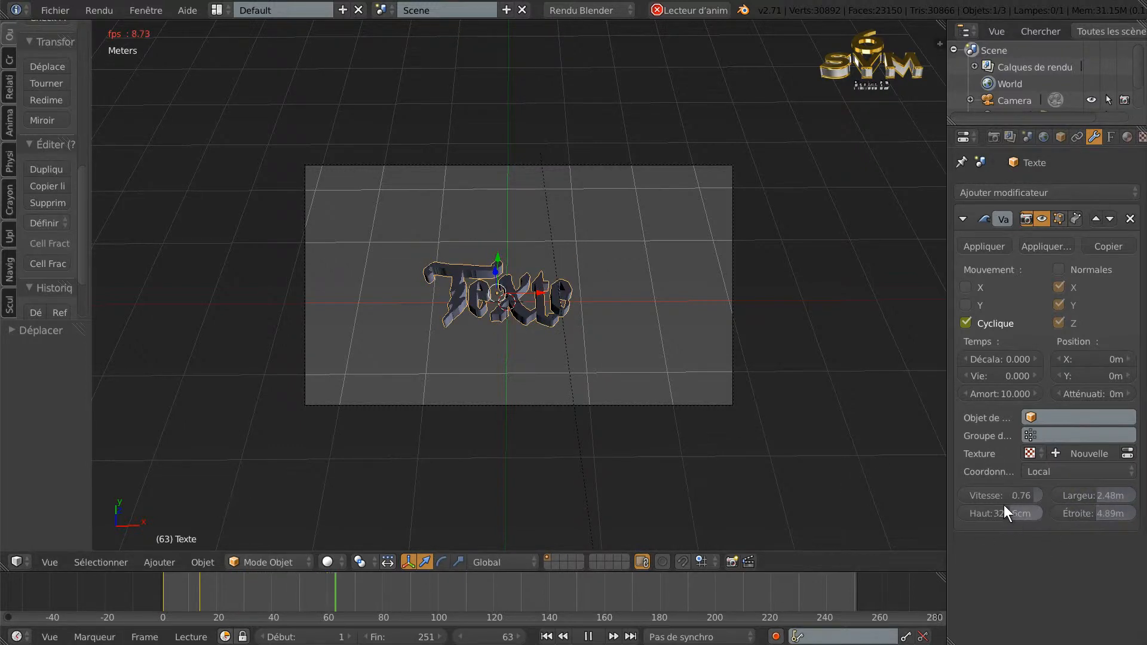
{"action": "left_click", "coordinate": [1036, 496]}
{"action": "left_click_drag", "start_coordinate": [1019, 513], "coordinate": [1038, 513]}
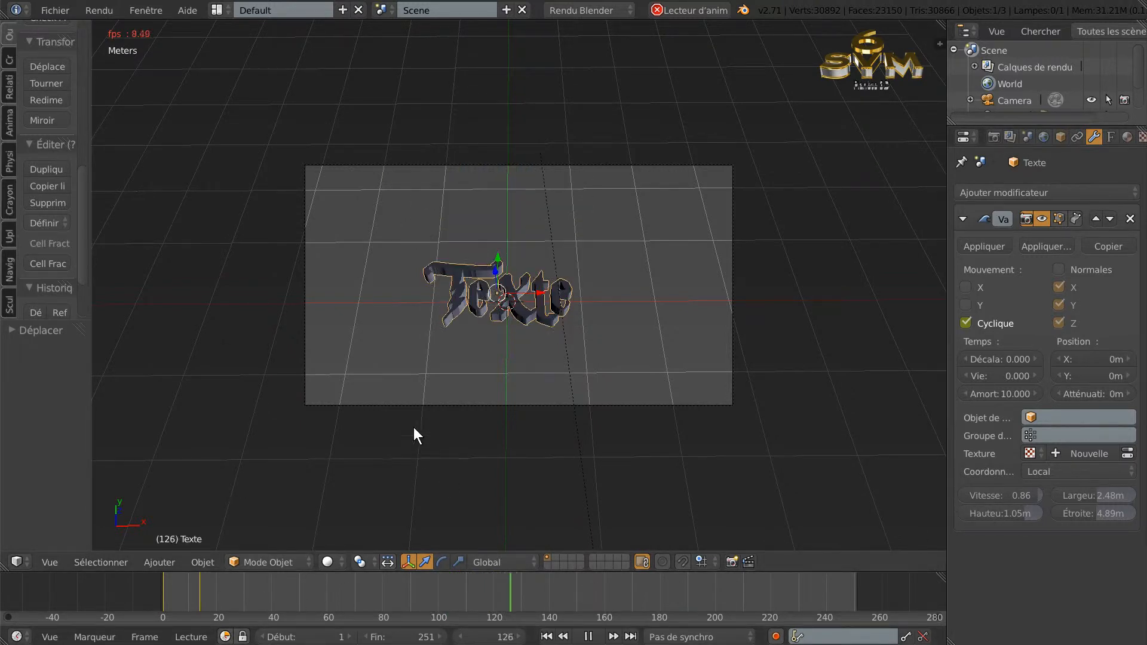
Replay the animation from the start, turn on the wave's Cyclic and Y motion, and stop playback
{"action": "left_click", "coordinate": [153, 590]}
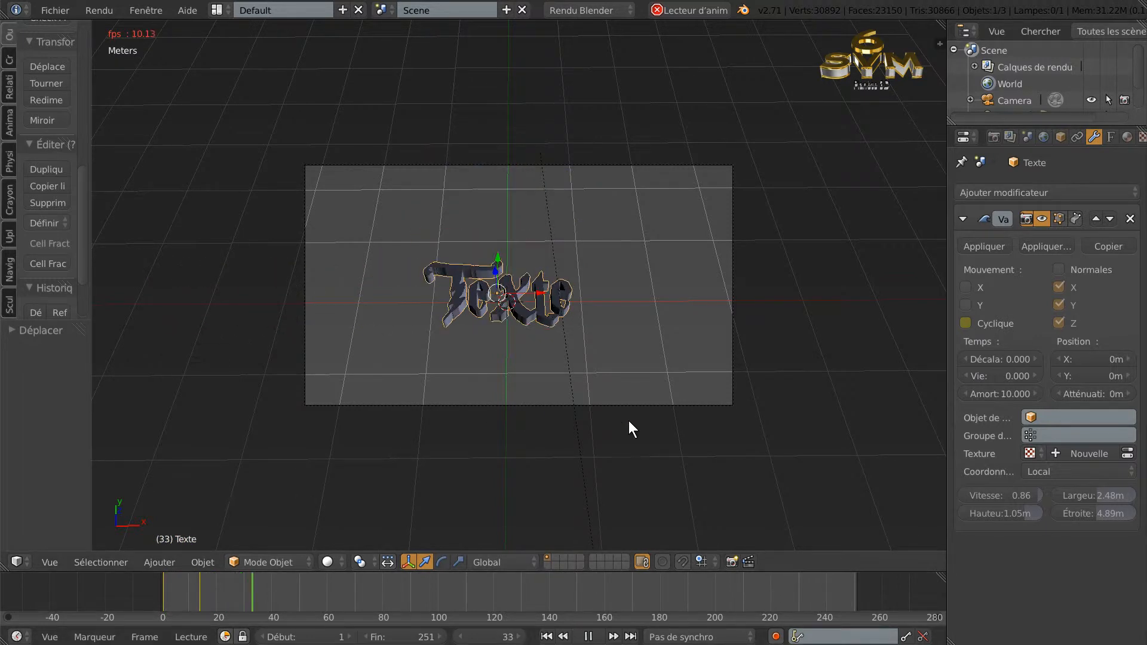
{"action": "left_click", "coordinate": [965, 324]}
{"action": "left_click", "coordinate": [965, 306]}
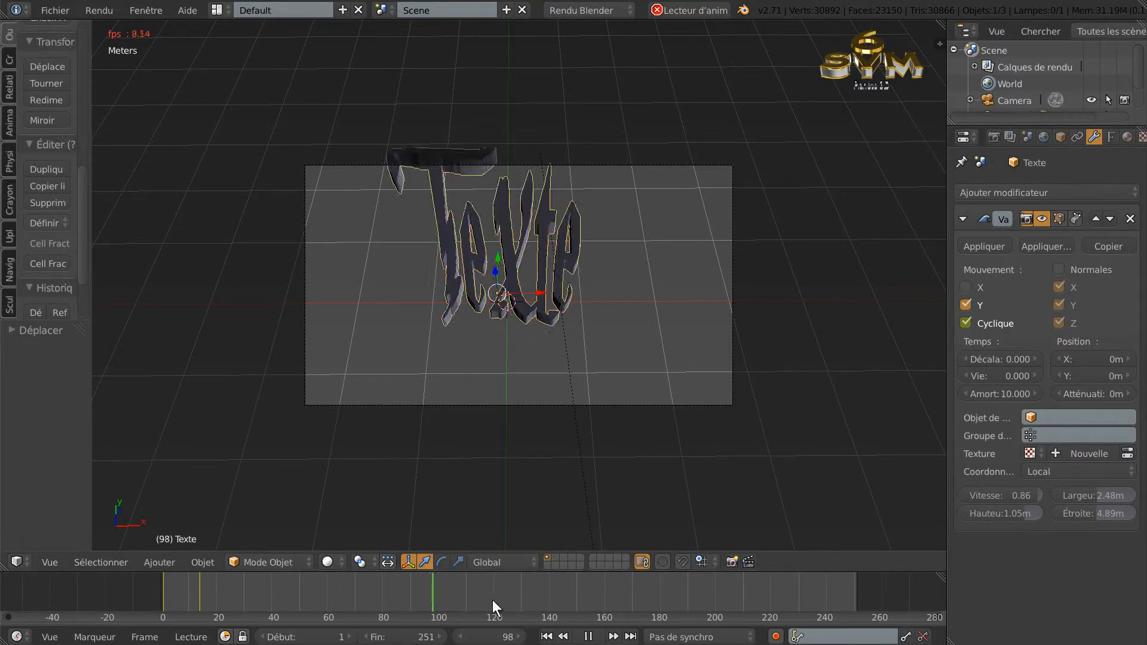
{"action": "left_click", "coordinate": [589, 637]}
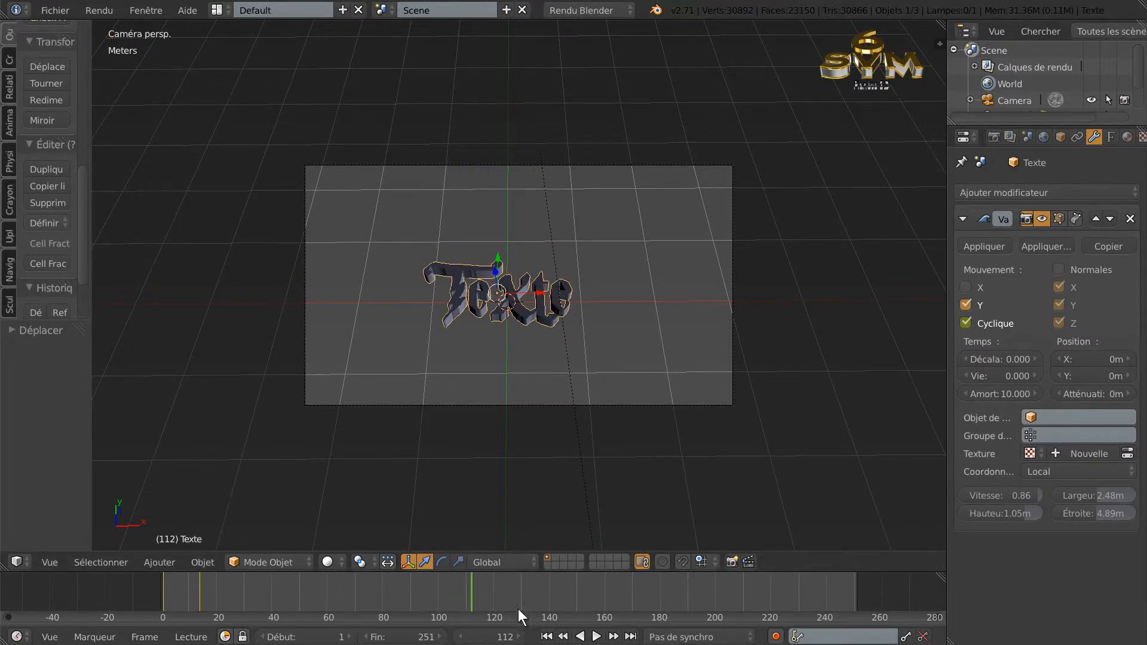
Turn off the wave's Y motion while scrubbing back through the early frames, stopping at frame 29
{"action": "left_click_drag", "start_coordinate": [475, 590], "coordinate": [218, 601]}
{"action": "left_click", "coordinate": [965, 305]}
{"action": "left_click_drag", "start_coordinate": [216, 597], "coordinate": [242, 591]}
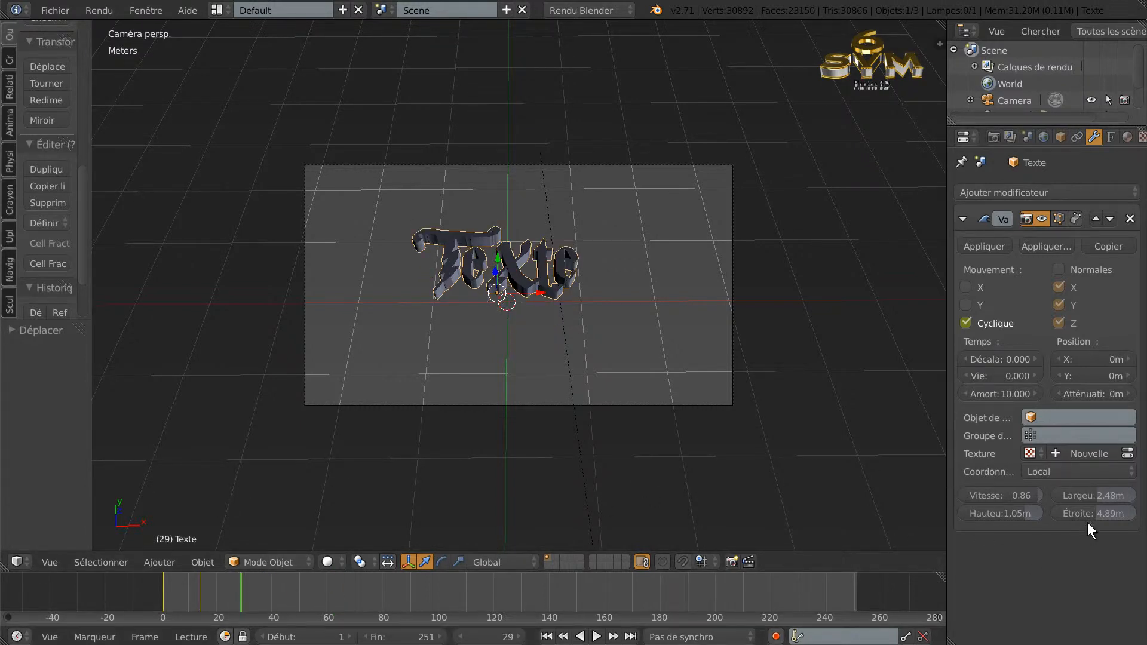
Adjust the wave during playback to width 3.05 m, height -87.02 cm and narrowness 5.34 m, and stop playback
{"action": "left_click_drag", "start_coordinate": [1096, 495], "coordinate": [1072, 494]}
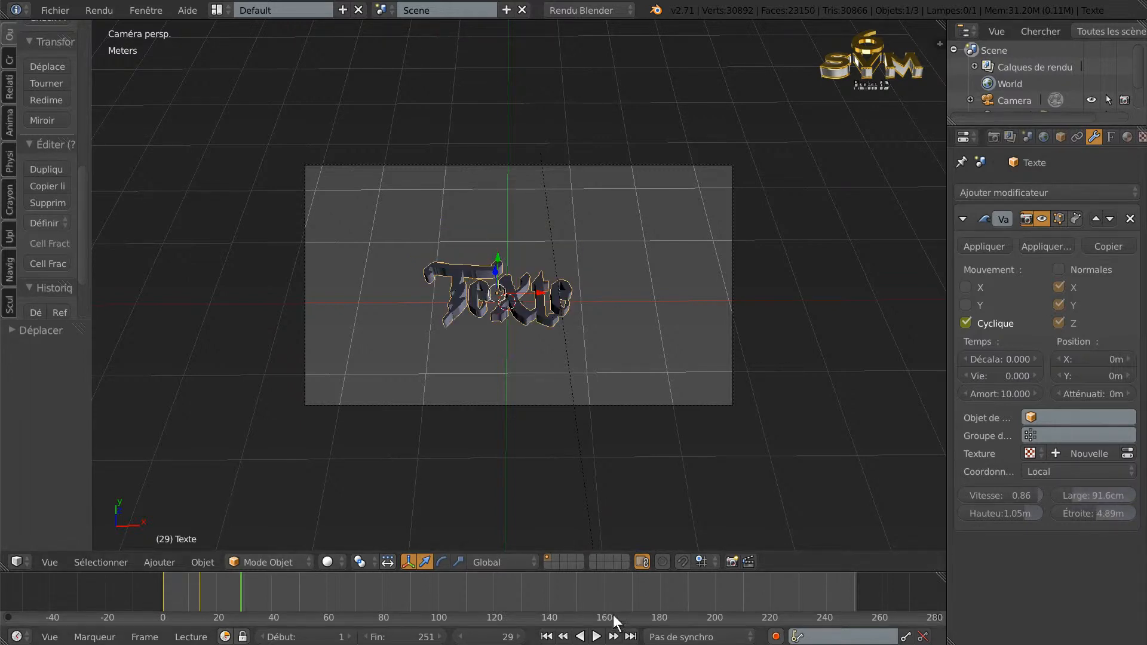
{"action": "left_click", "coordinate": [596, 637]}
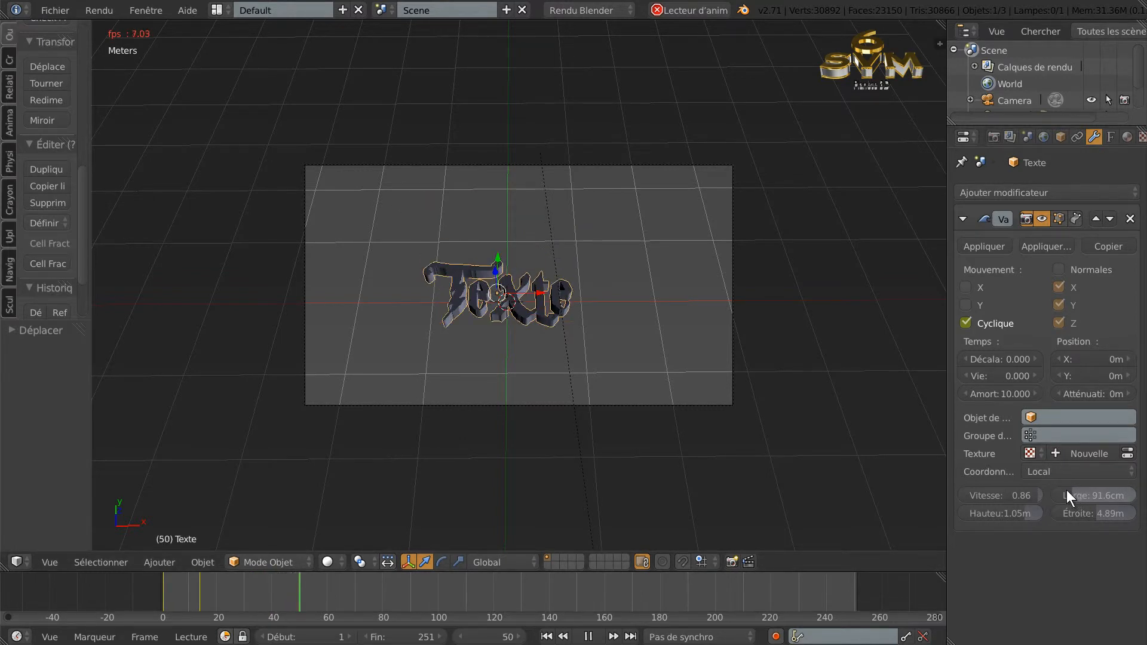
{"action": "left_click_drag", "start_coordinate": [1071, 490], "coordinate": [1126, 494]}
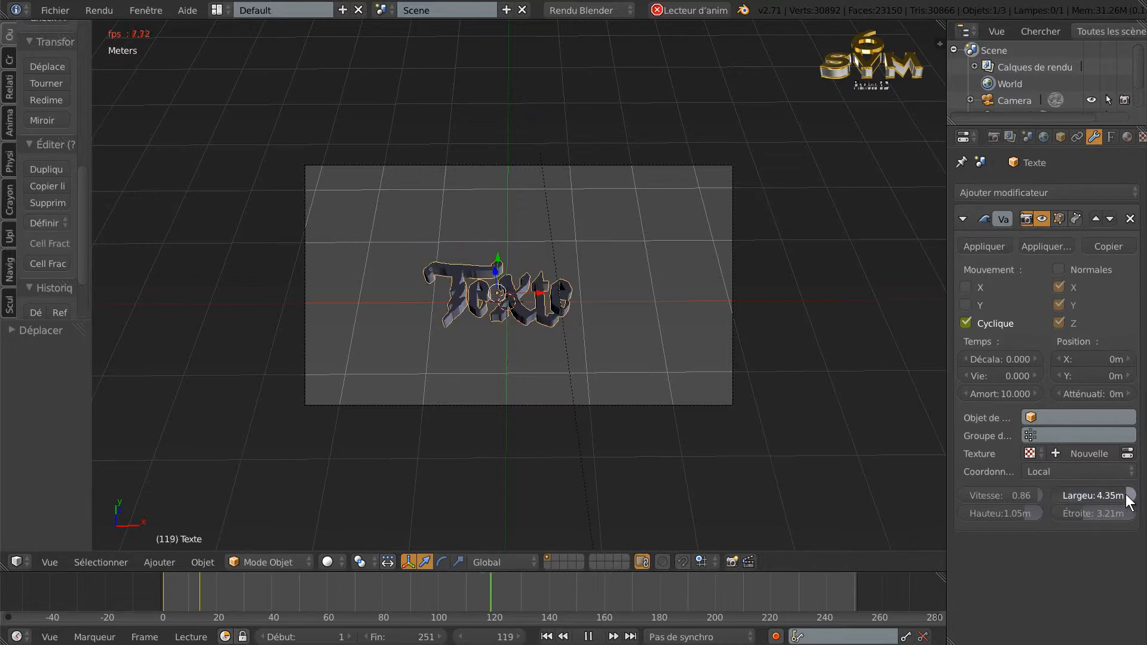
{"action": "left_click_drag", "start_coordinate": [1027, 517], "coordinate": [985, 515]}
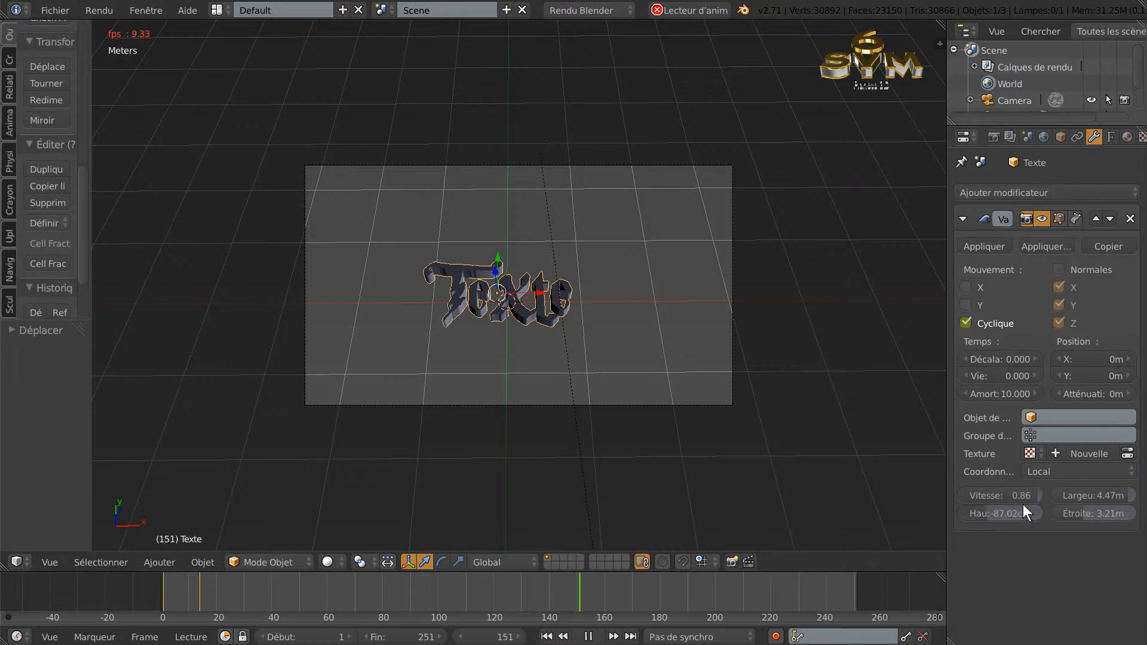
{"action": "left_click_drag", "start_coordinate": [1106, 493], "coordinate": [1083, 494]}
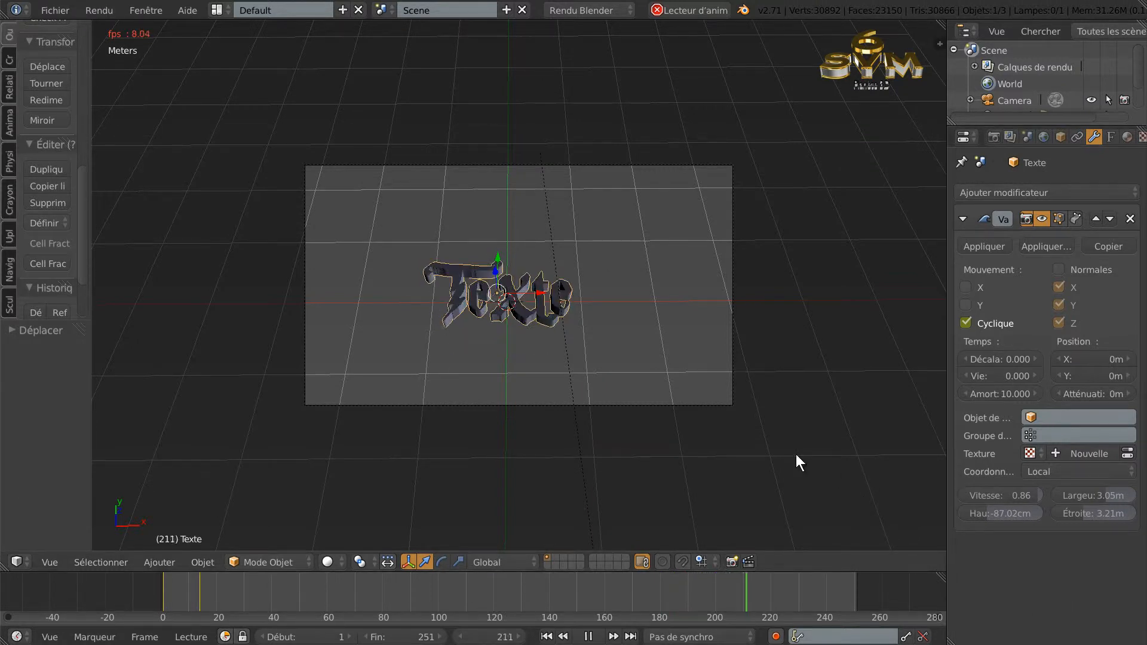
{"action": "left_click_drag", "start_coordinate": [1074, 515], "coordinate": [1095, 511]}
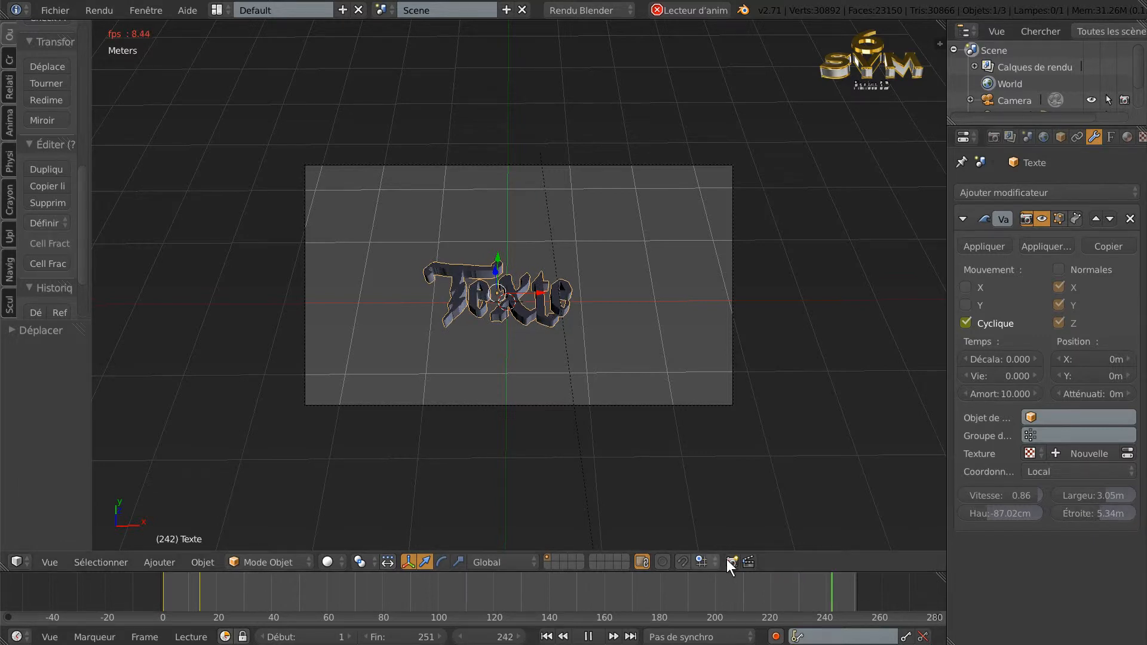
{"action": "left_click", "coordinate": [586, 638]}
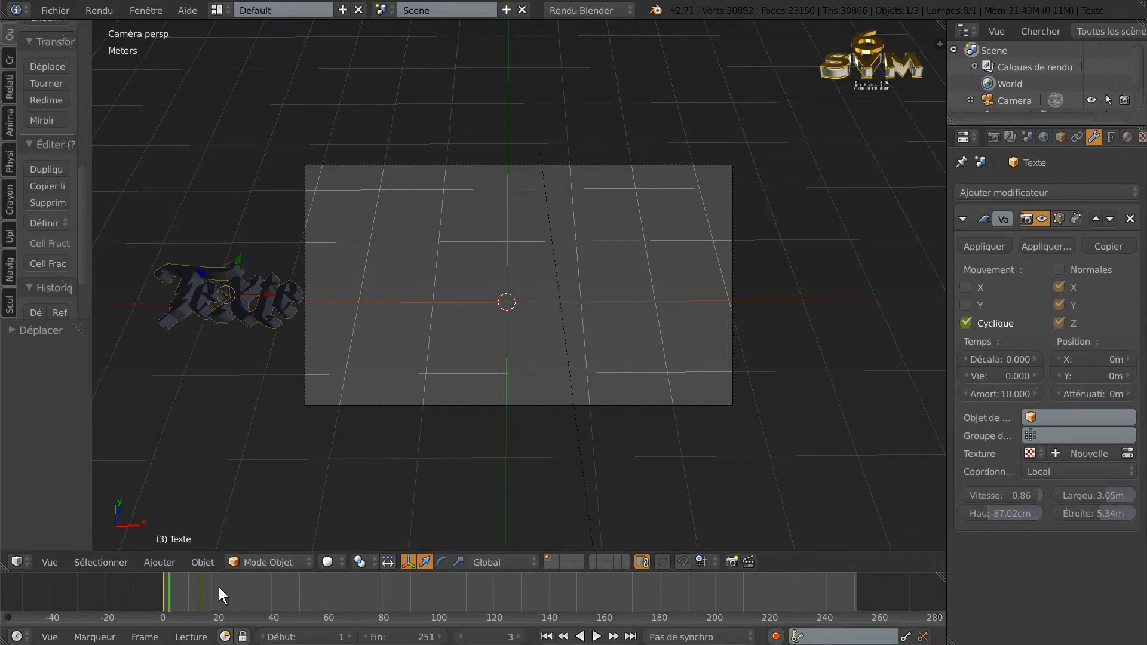
Go to frame 22, keyframe the wave's Y motion off, turn it on, and replace the keyframe with the enabled state
{"action": "left_click_drag", "start_coordinate": [170, 589], "coordinate": [200, 589]}
{"action": "left_click_drag", "start_coordinate": [214, 590], "coordinate": [221, 594]}
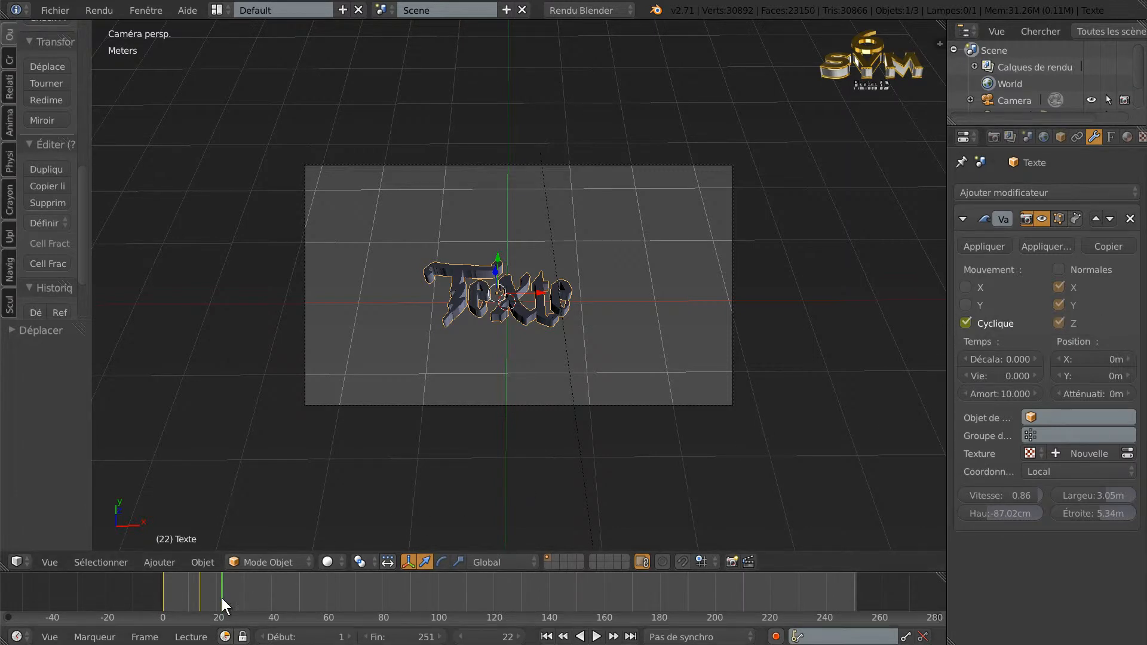
{"action": "right_click", "coordinate": [966, 305]}
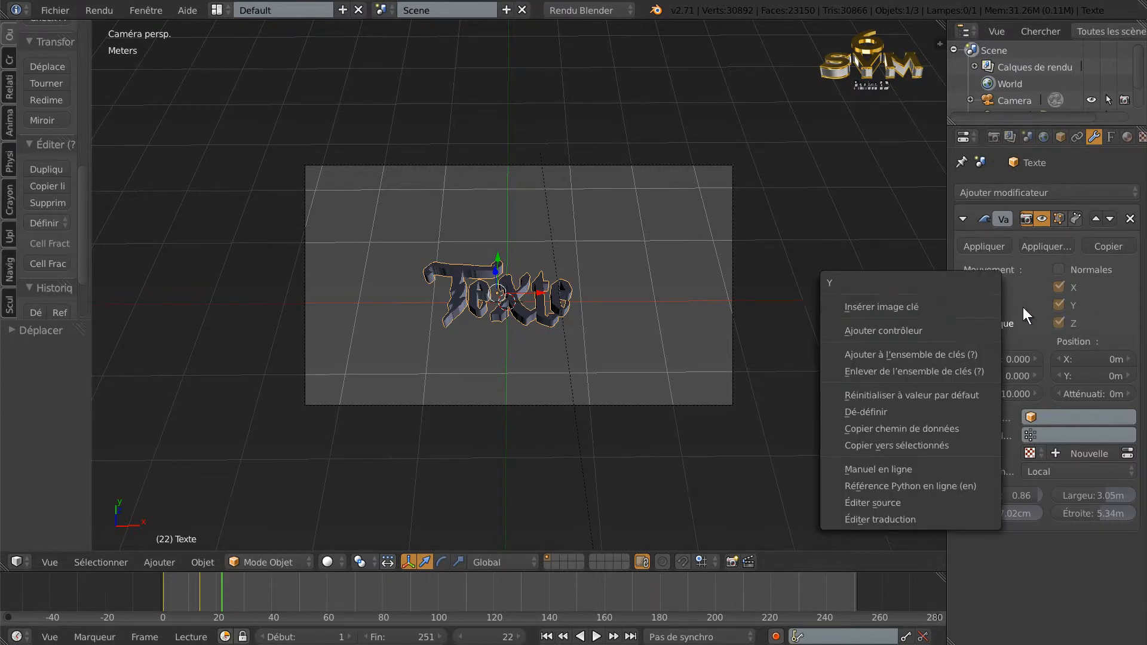
{"action": "left_click", "coordinate": [939, 307]}
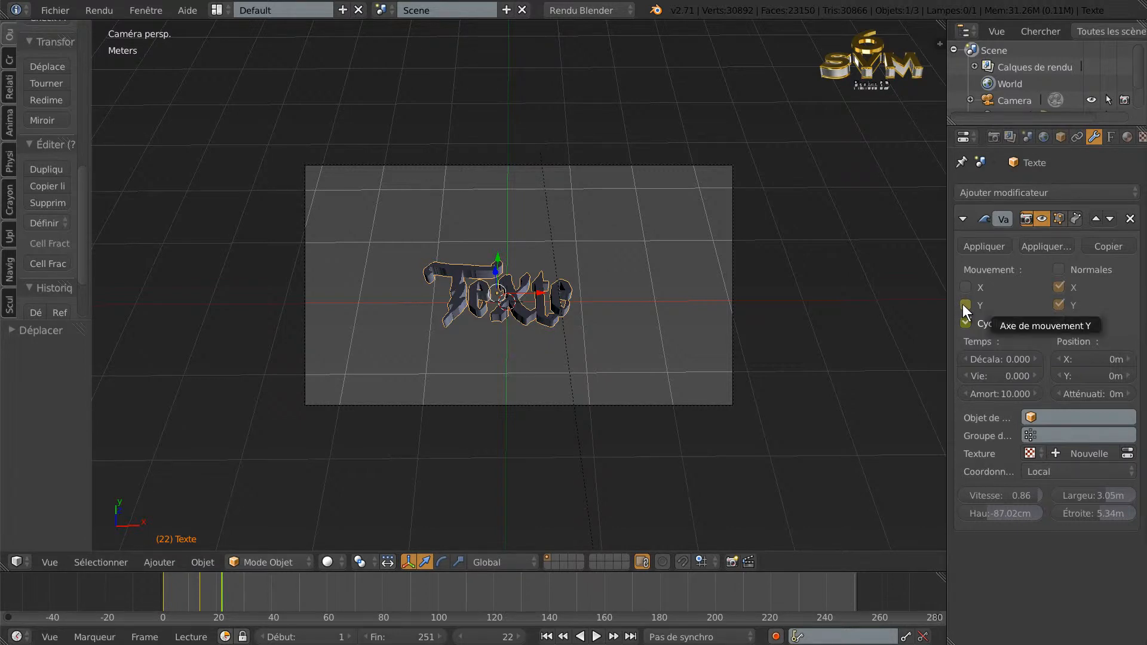
{"action": "right_click", "coordinate": [963, 304]}
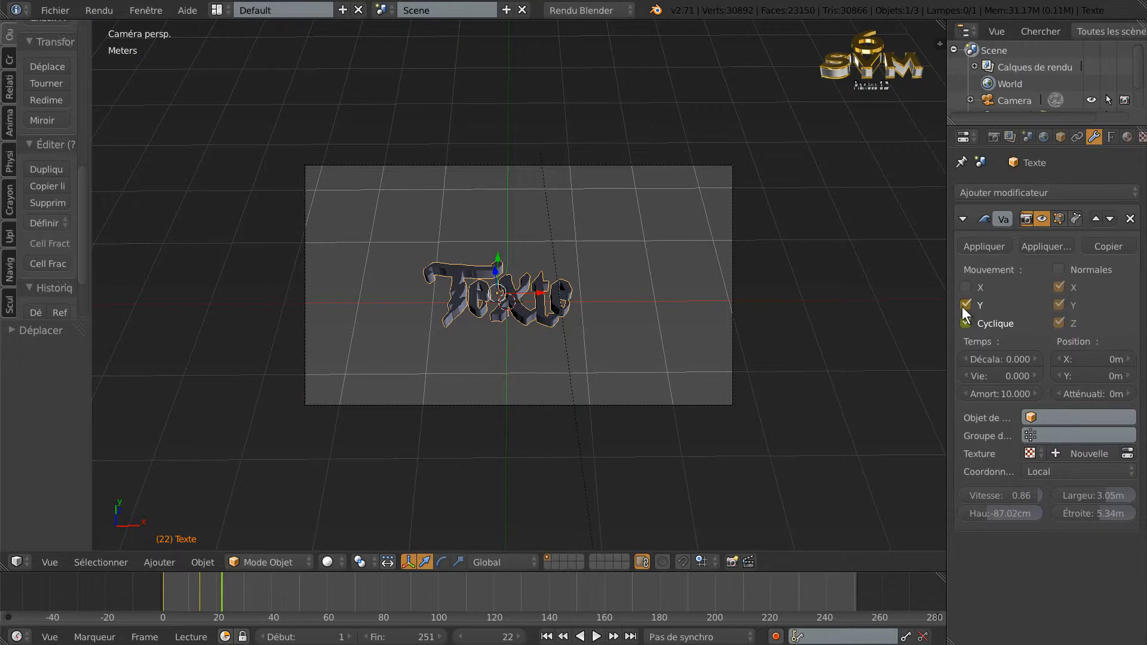
{"action": "right_click", "coordinate": [963, 306]}
{"action": "left_click", "coordinate": [963, 309]}
Keyframe the wave's X motion off at frame 22, turn it on, and replace the keyframe with the enabled state
{"action": "right_click", "coordinate": [965, 285]}
{"action": "left_click", "coordinate": [965, 285]}
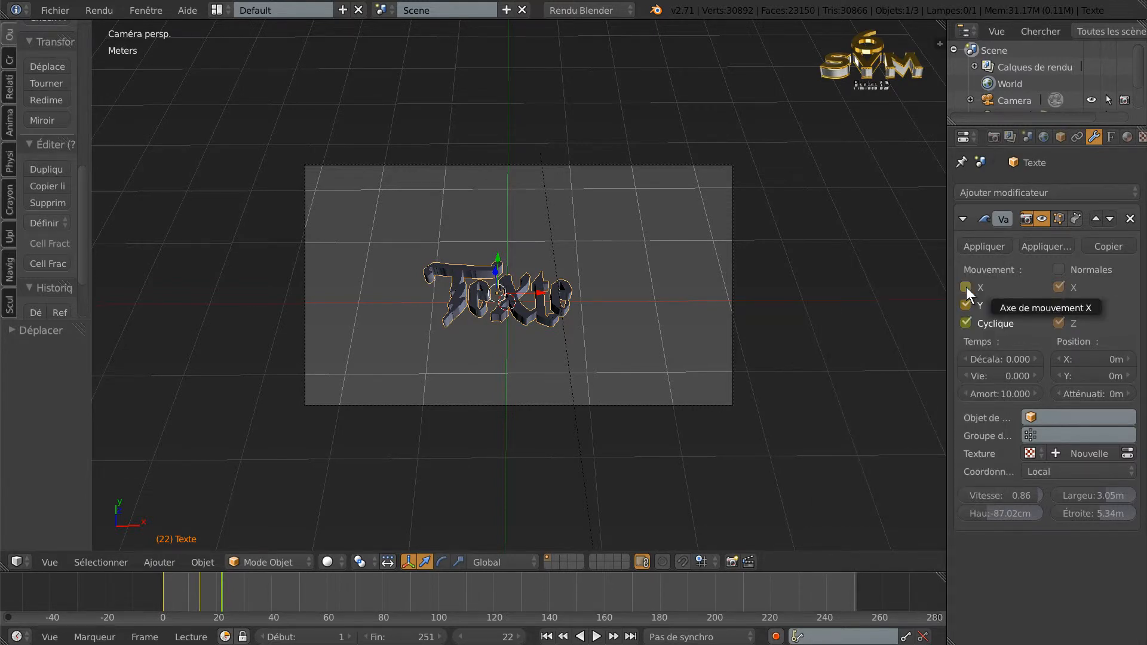
{"action": "left_click", "coordinate": [967, 286]}
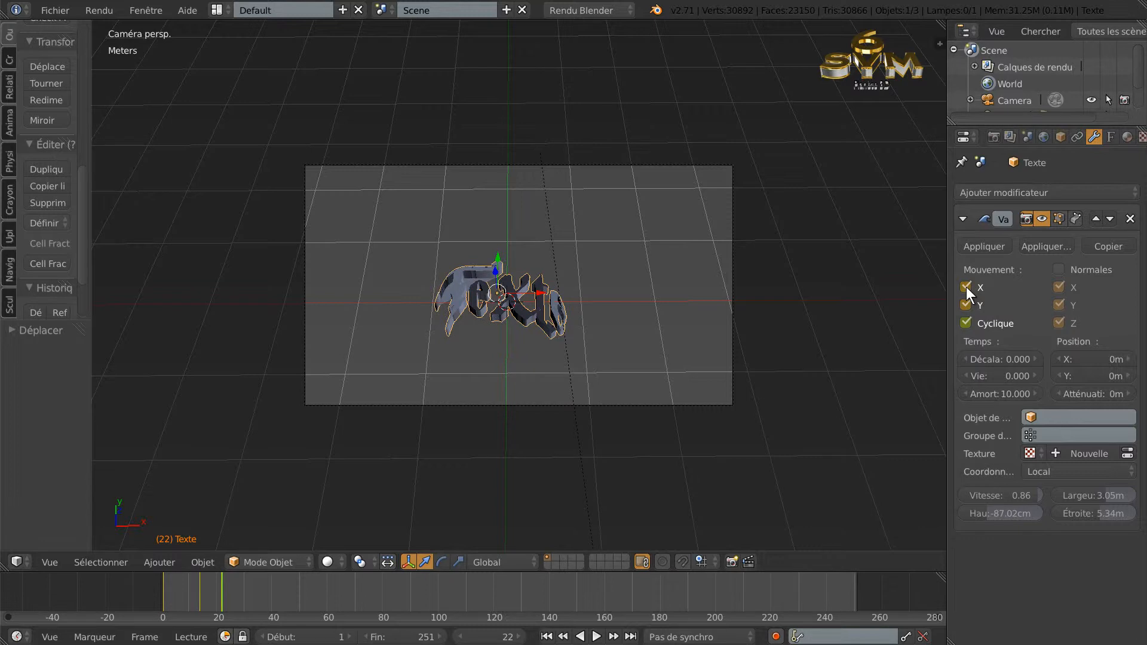
{"action": "right_click", "coordinate": [966, 287]}
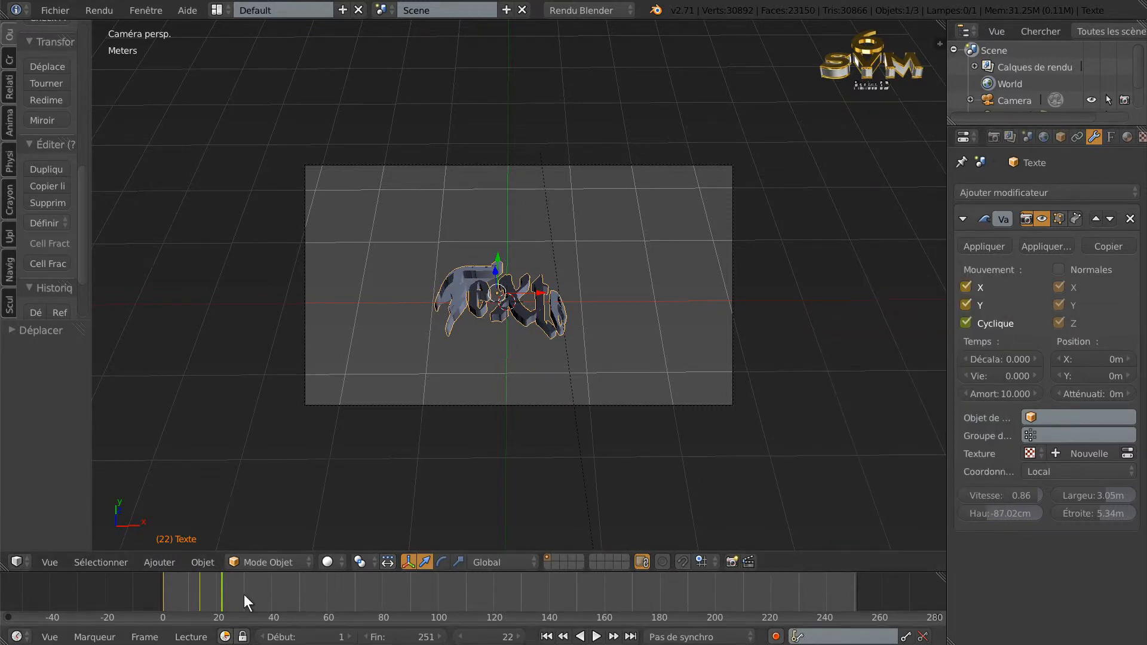
Play the animation, set the wave to height 96.18 cm, width 26.72 cm and narrowness 8.78 m, and stop playback
{"action": "left_click_drag", "start_coordinate": [224, 593], "coordinate": [312, 586]}
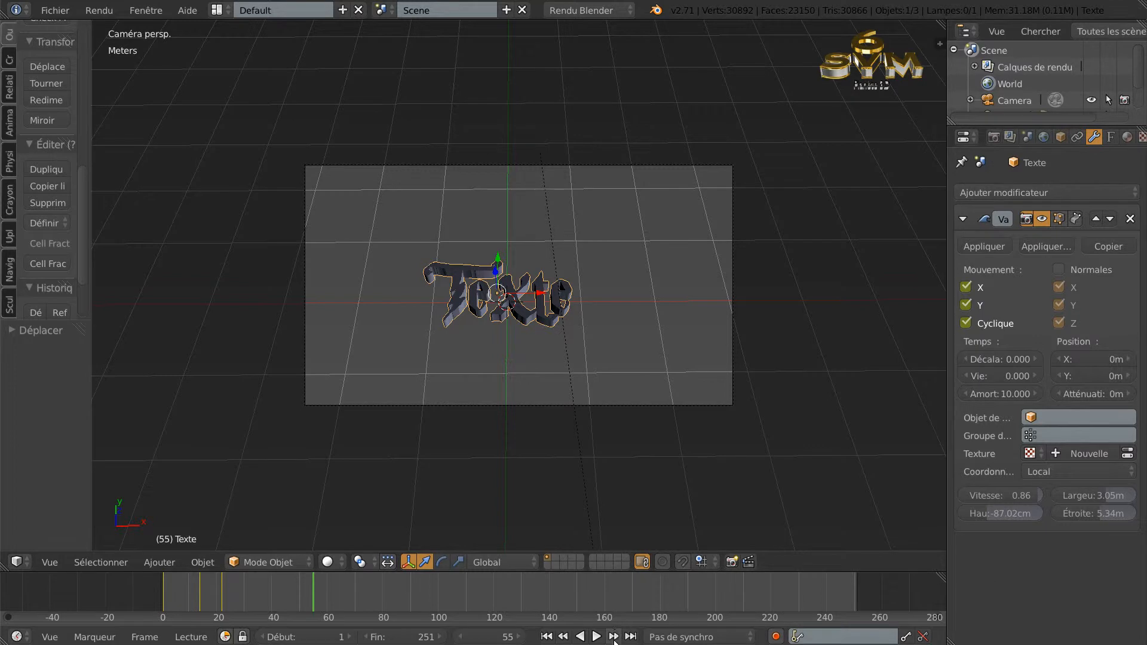
{"action": "left_click", "coordinate": [596, 637]}
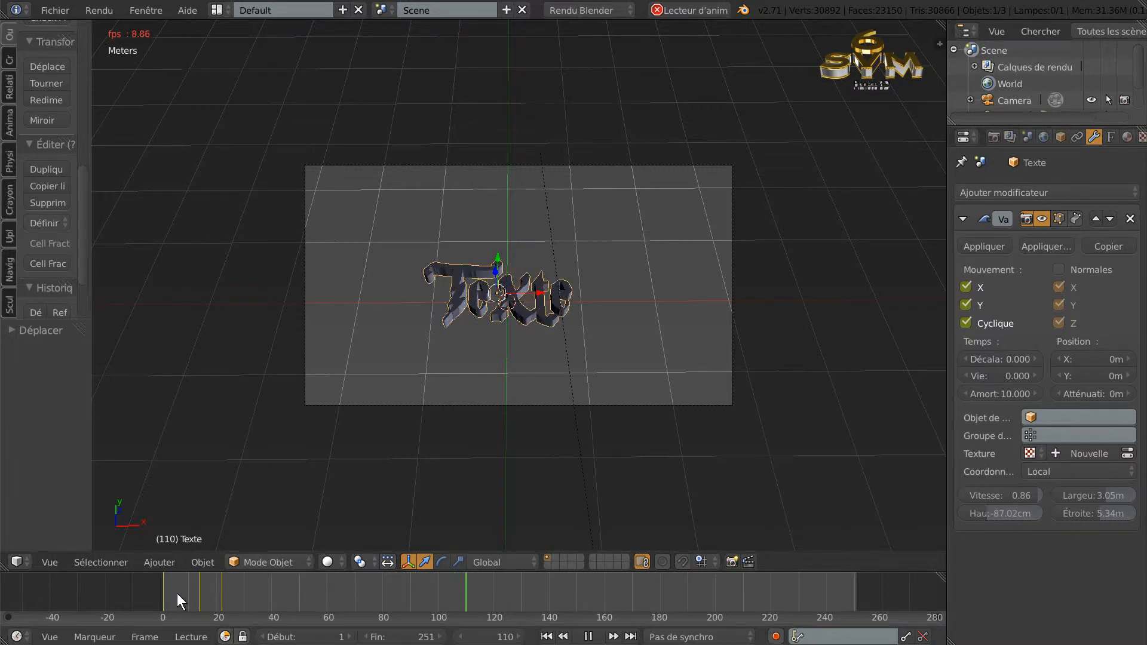
{"action": "left_click_drag", "start_coordinate": [172, 590], "coordinate": [243, 564]}
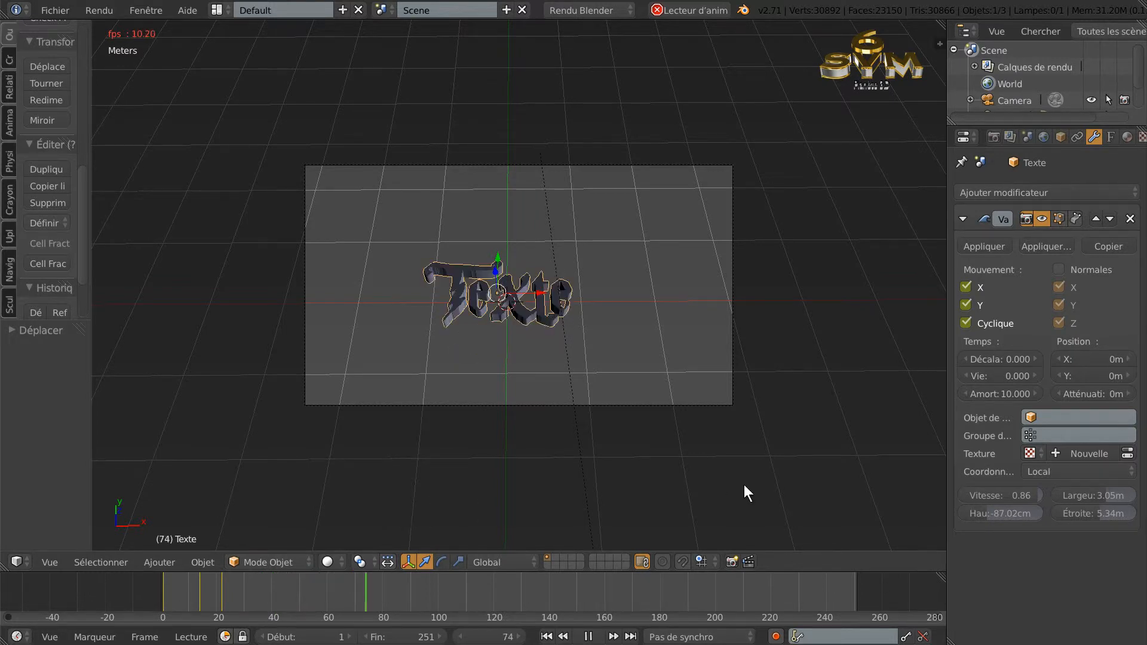
{"action": "left_click_drag", "start_coordinate": [991, 511], "coordinate": [1027, 512]}
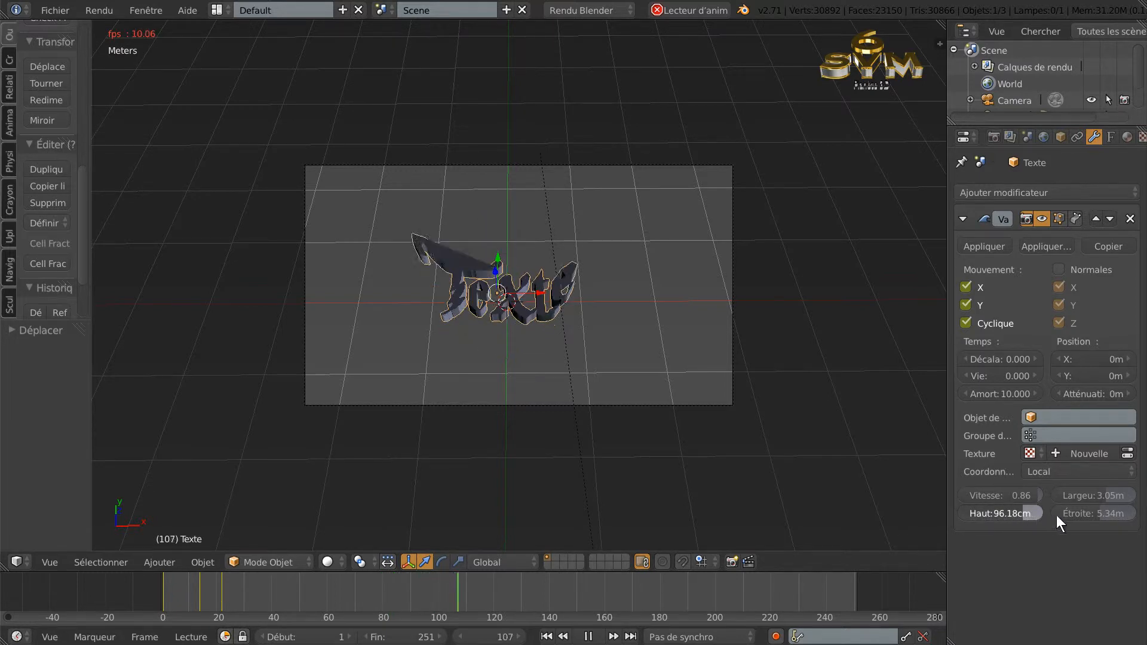
{"action": "left_click_drag", "start_coordinate": [1089, 515], "coordinate": [1056, 494]}
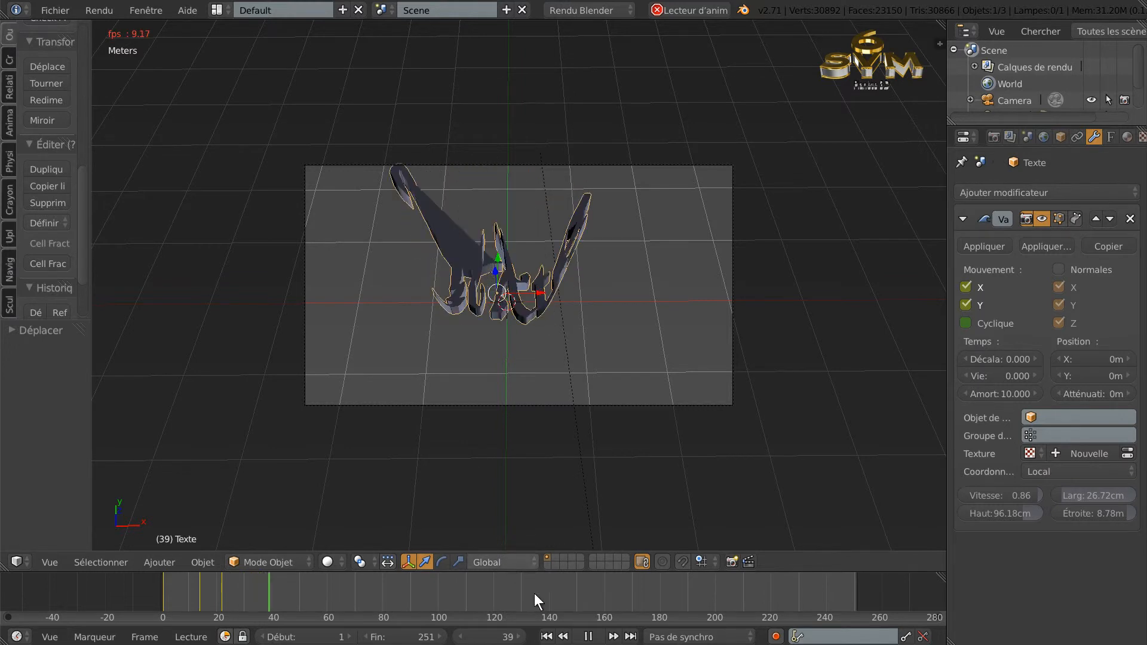
{"action": "left_click", "coordinate": [588, 637]}
Go to frame 45, keyframe the wave's X motion, turn it off, and replace the keyframe with the disabled state
{"action": "left_click_drag", "start_coordinate": [366, 593], "coordinate": [286, 595]}
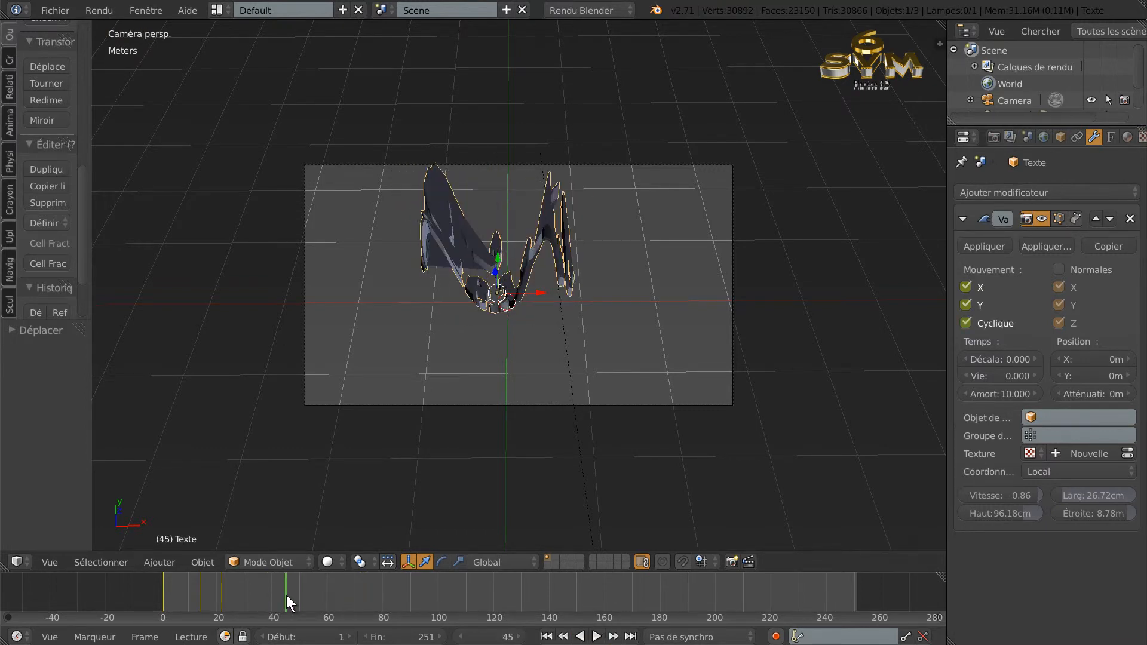
{"action": "right_click", "coordinate": [966, 289]}
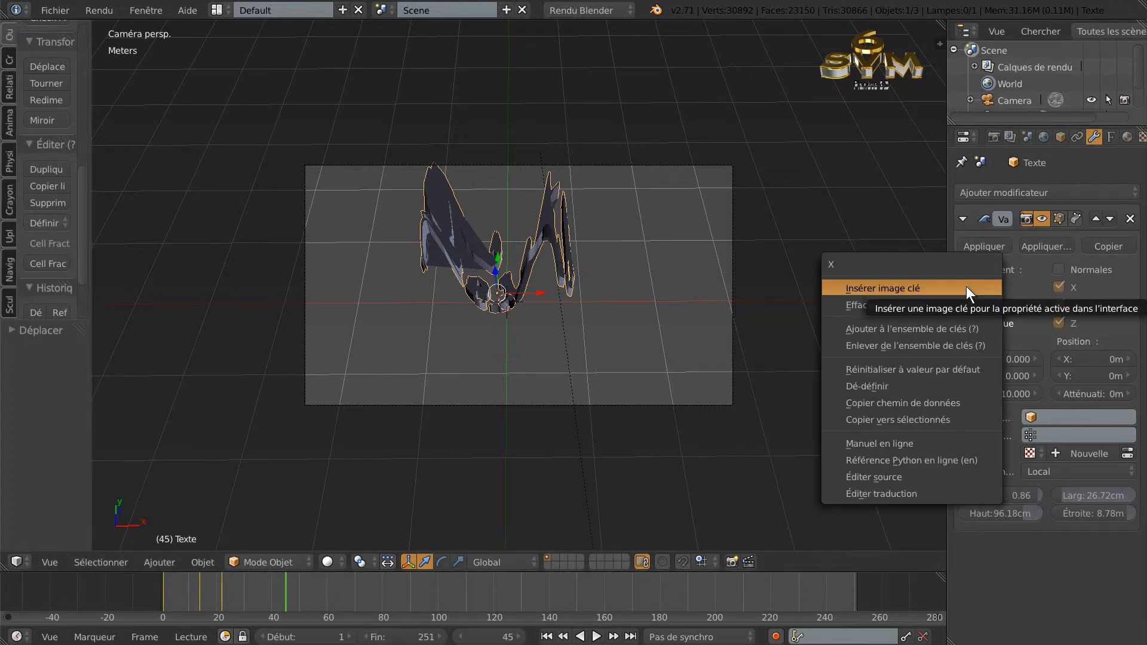
{"action": "left_click", "coordinate": [966, 288]}
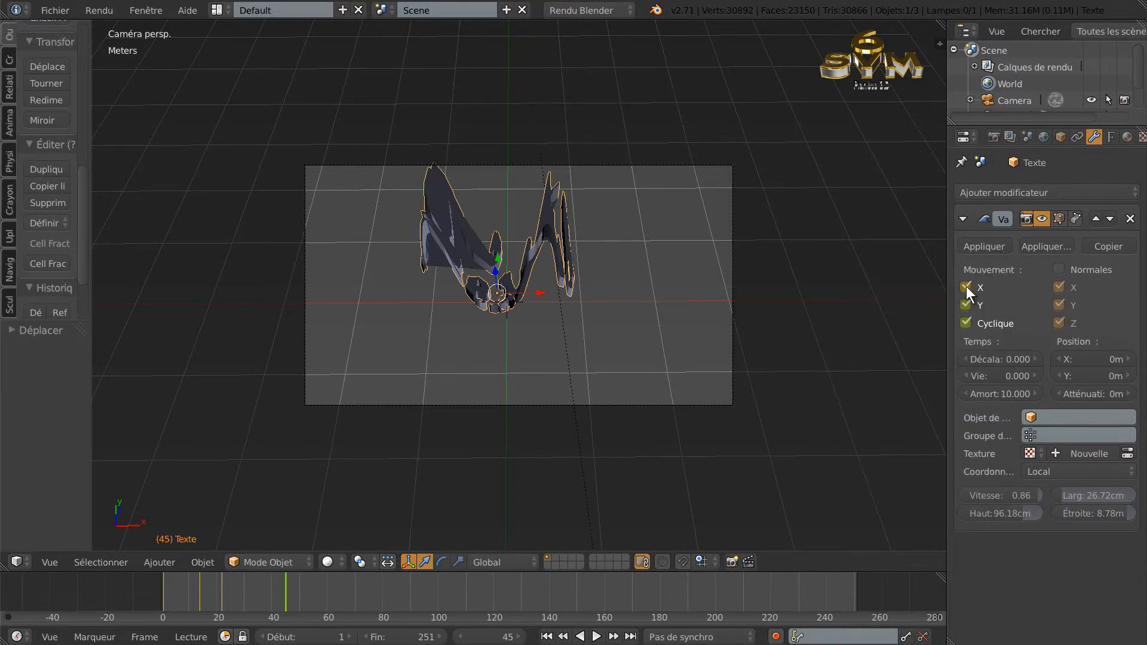
{"action": "left_click", "coordinate": [966, 288]}
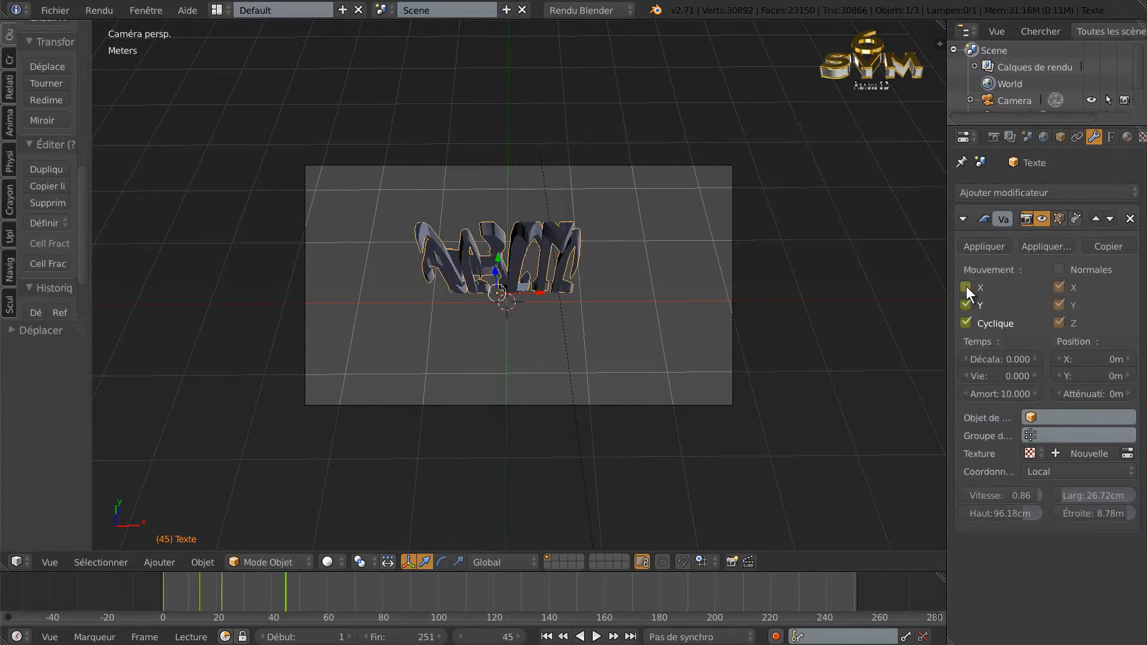
{"action": "right_click", "coordinate": [967, 287]}
{"action": "left_click", "coordinate": [966, 286]}
Keyframe the wave's Y motion at frame 45, turn it off, and replace the keyframe with the disabled state
{"action": "right_click", "coordinate": [967, 302]}
{"action": "left_click", "coordinate": [966, 302]}
{"action": "left_click", "coordinate": [966, 303]}
{"action": "right_click", "coordinate": [966, 303]}
{"action": "left_click", "coordinate": [966, 303]}
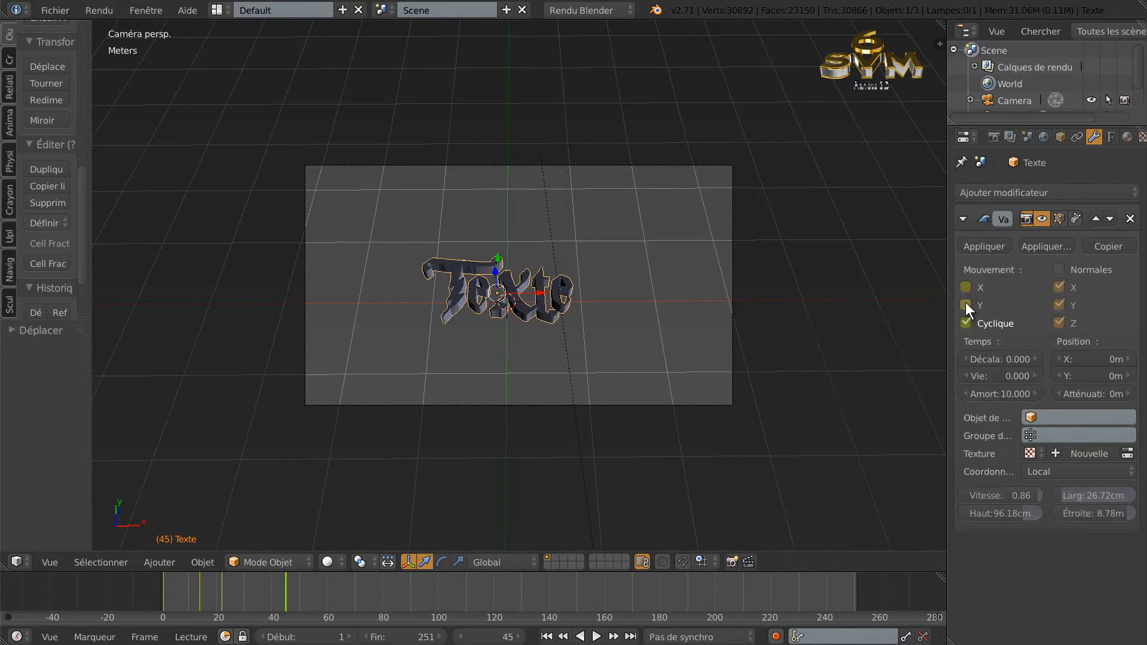
Keyframe the wave's Cyclic option at frame 45, turn it off, and replace the keyframe with the disabled state
{"action": "right_click", "coordinate": [966, 320]}
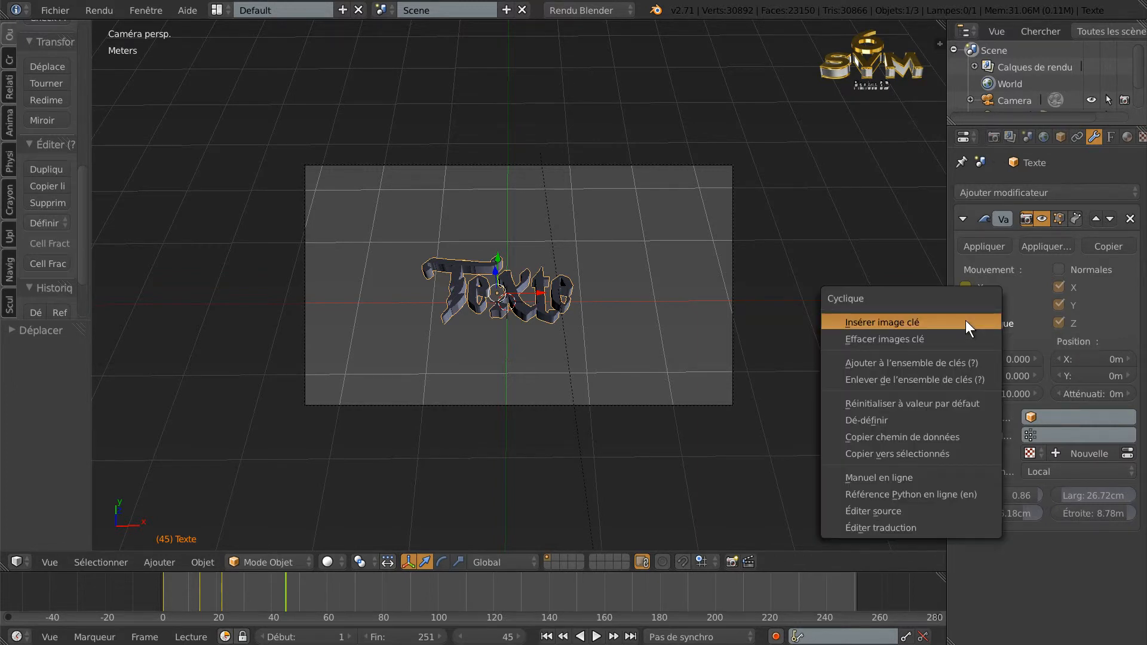
{"action": "left_click", "coordinate": [966, 321]}
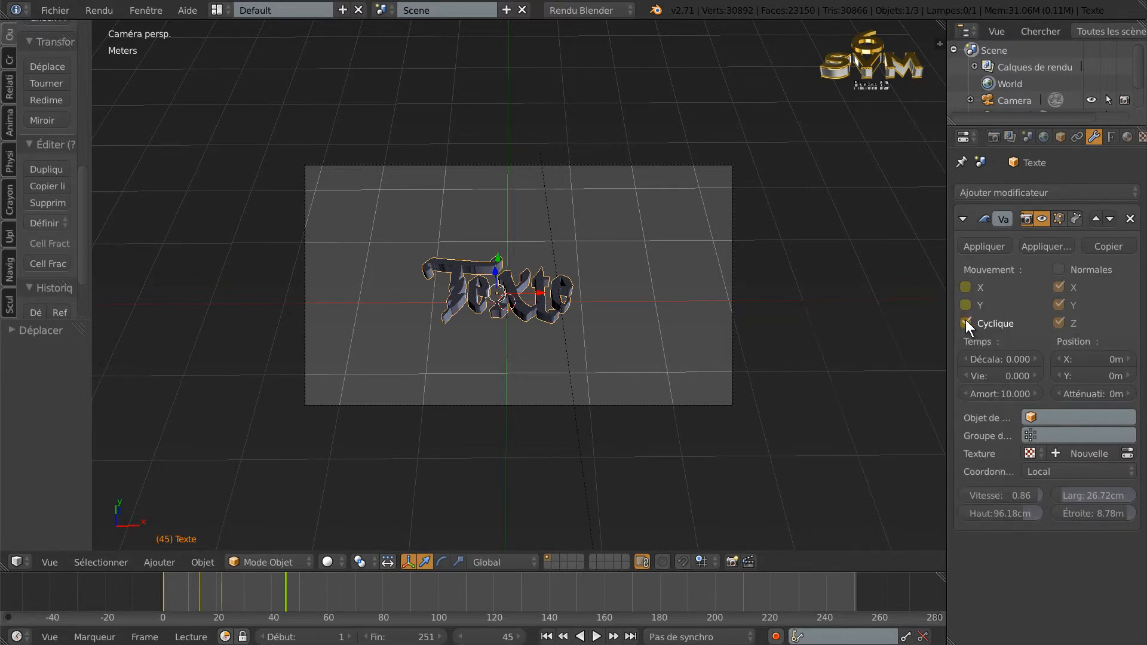
{"action": "right_click", "coordinate": [966, 320]}
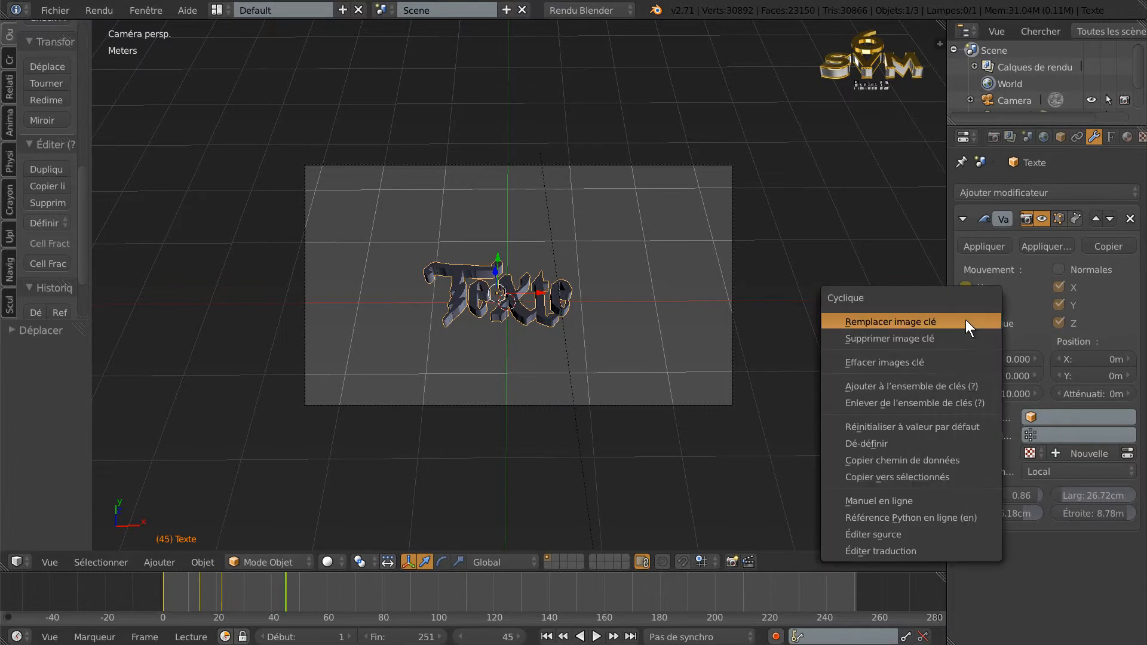
{"action": "left_click", "coordinate": [966, 320]}
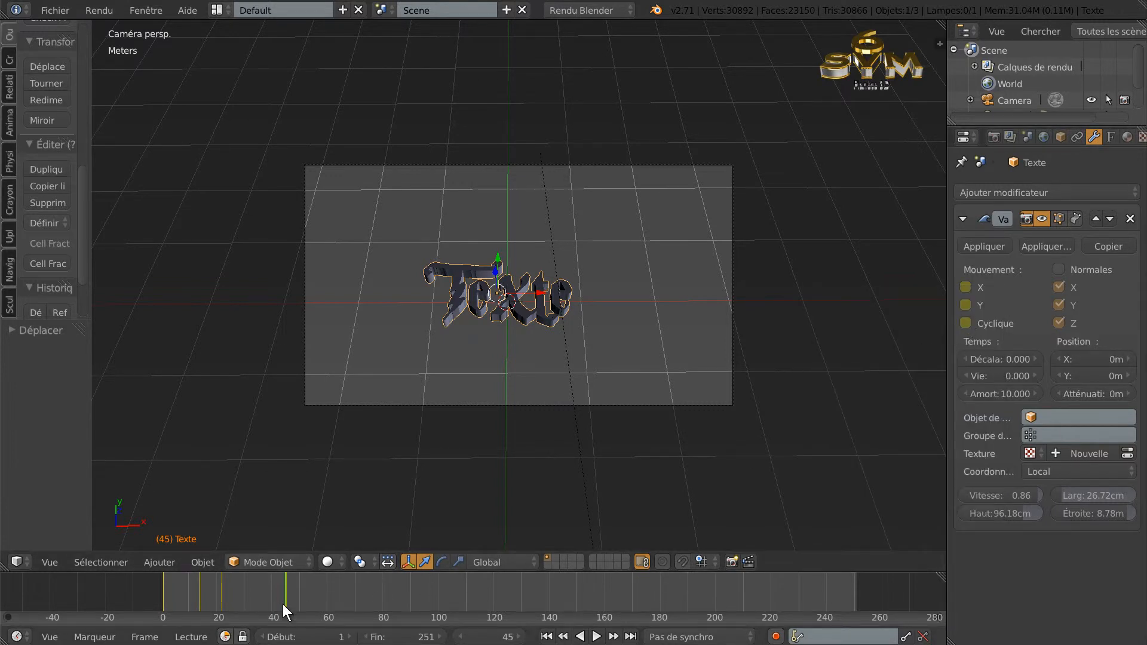
Go to frame 78, keyframe the wave's Cyclic option off, turn it on, and replace the keyframe with the enabled state
{"action": "mouse_move", "coordinate": [283, 597]}
{"action": "left_mouse_down"}
{"action": "mouse_move", "coordinate": [482, 589]}
{"action": "mouse_move", "coordinate": [156, 590]}
{"action": "mouse_move", "coordinate": [396, 591]}
{"action": "mouse_move", "coordinate": [371, 590]}
{"action": "left_mouse_up"}
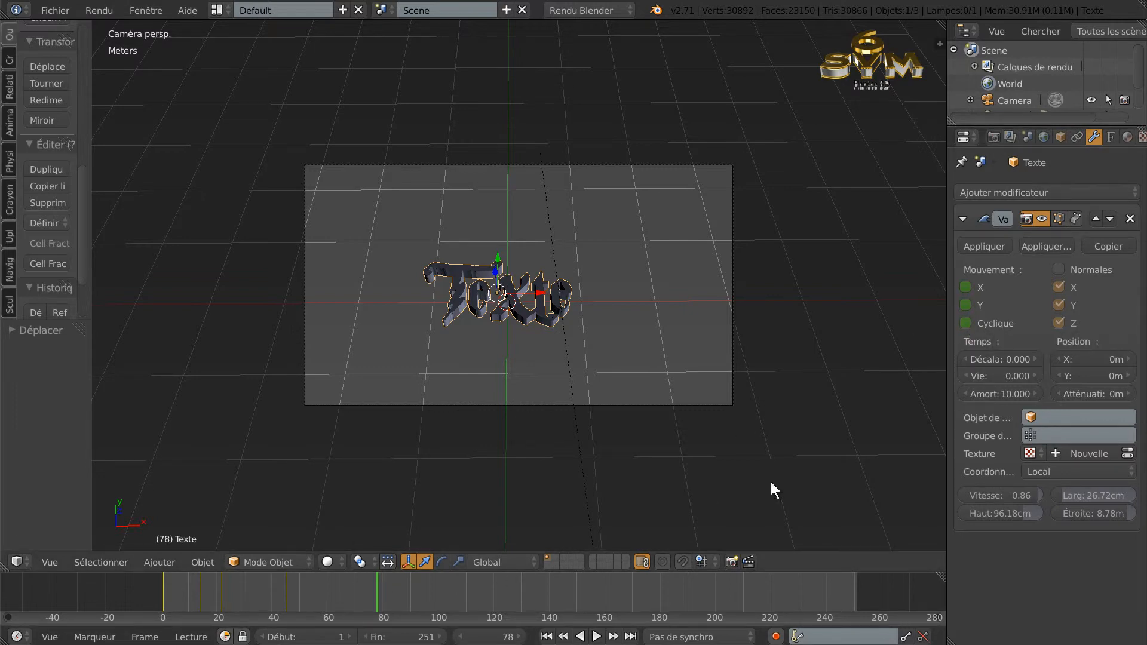
{"action": "right_click", "coordinate": [964, 323]}
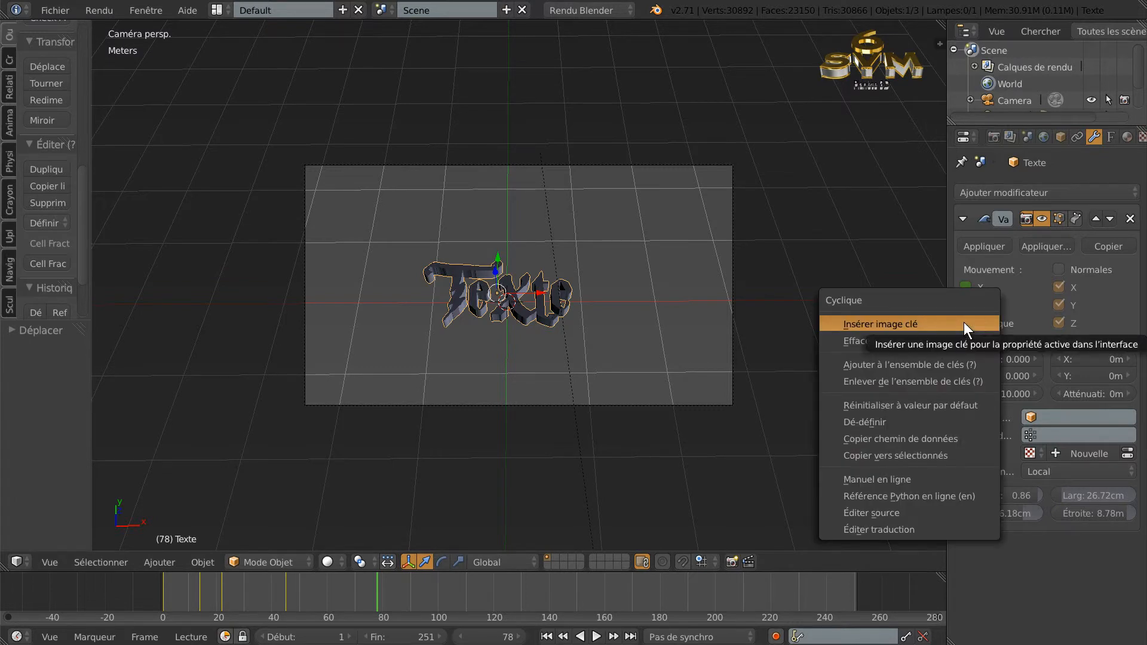
{"action": "left_click", "coordinate": [964, 322]}
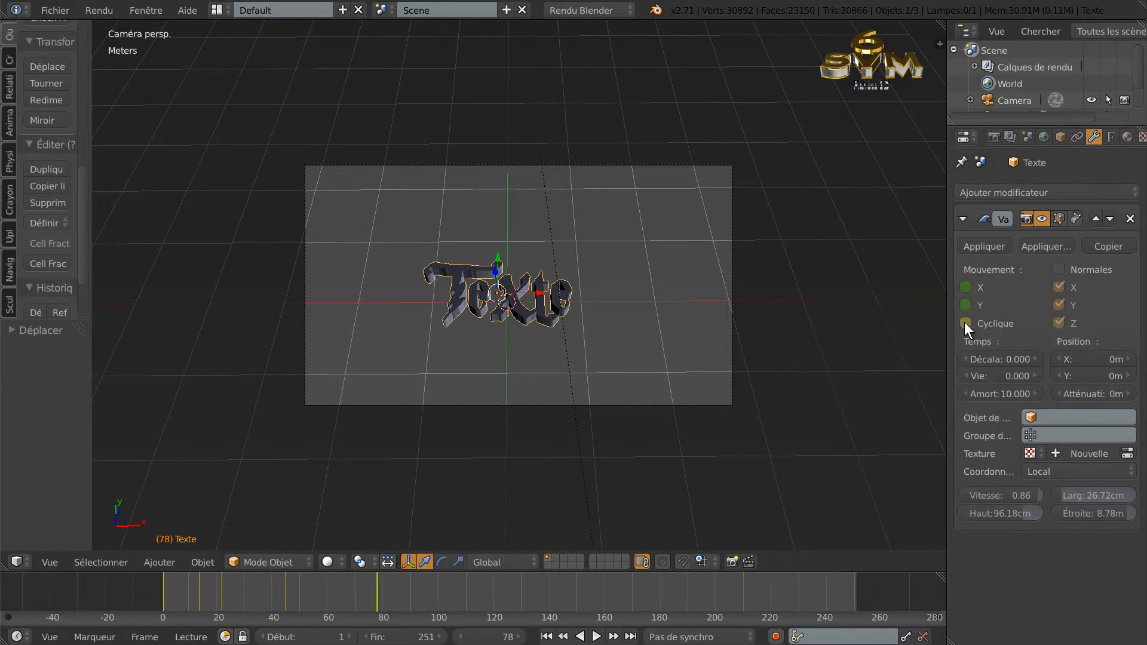
{"action": "left_click", "coordinate": [965, 323]}
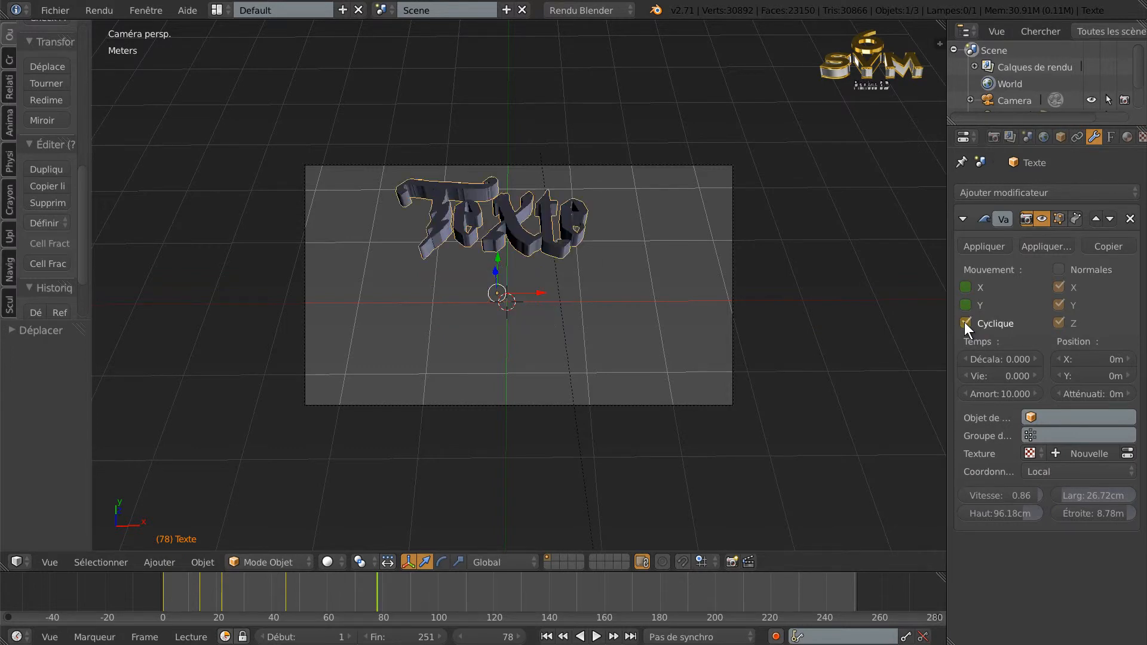
{"action": "right_click", "coordinate": [965, 321]}
{"action": "left_click", "coordinate": [964, 321]}
Keyframe the wave's Y motion off at frame 78, turn it on, and replace the keyframe with the enabled state
{"action": "right_click", "coordinate": [967, 304]}
{"action": "left_click", "coordinate": [966, 303]}
{"action": "right_click", "coordinate": [966, 304]}
{"action": "left_click", "coordinate": [966, 303]}
Keyframe the wave's X motion off at frame 78, turn it on, and replace the keyframe with the enabled state
{"action": "right_click", "coordinate": [966, 289]}
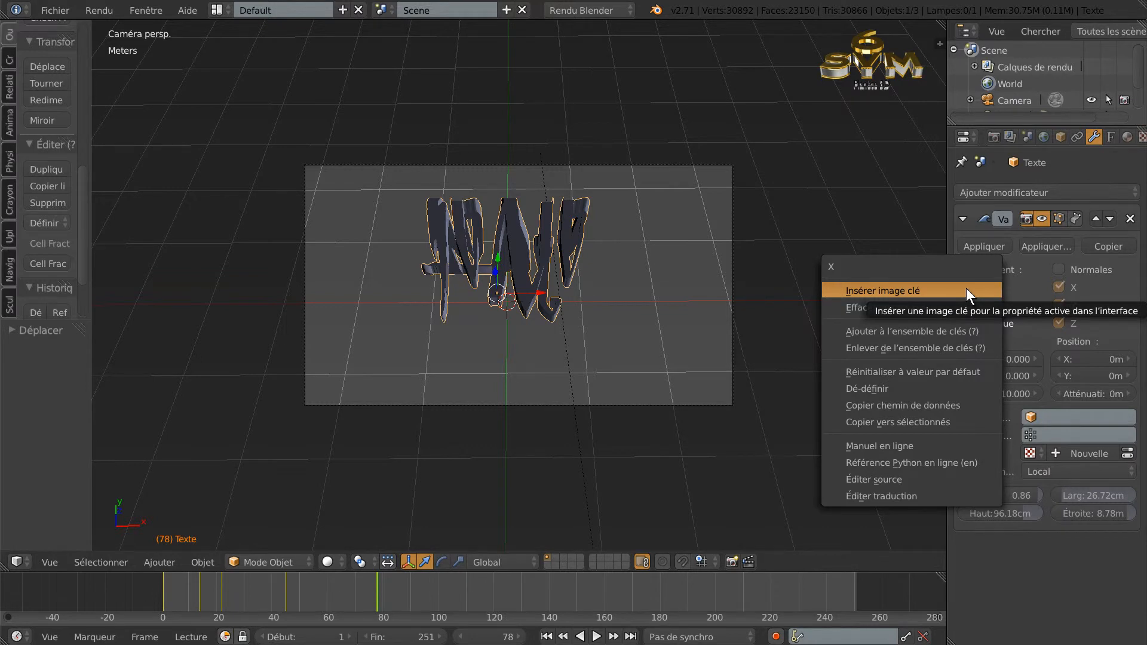
{"action": "left_click", "coordinate": [967, 288]}
{"action": "right_click", "coordinate": [967, 288]}
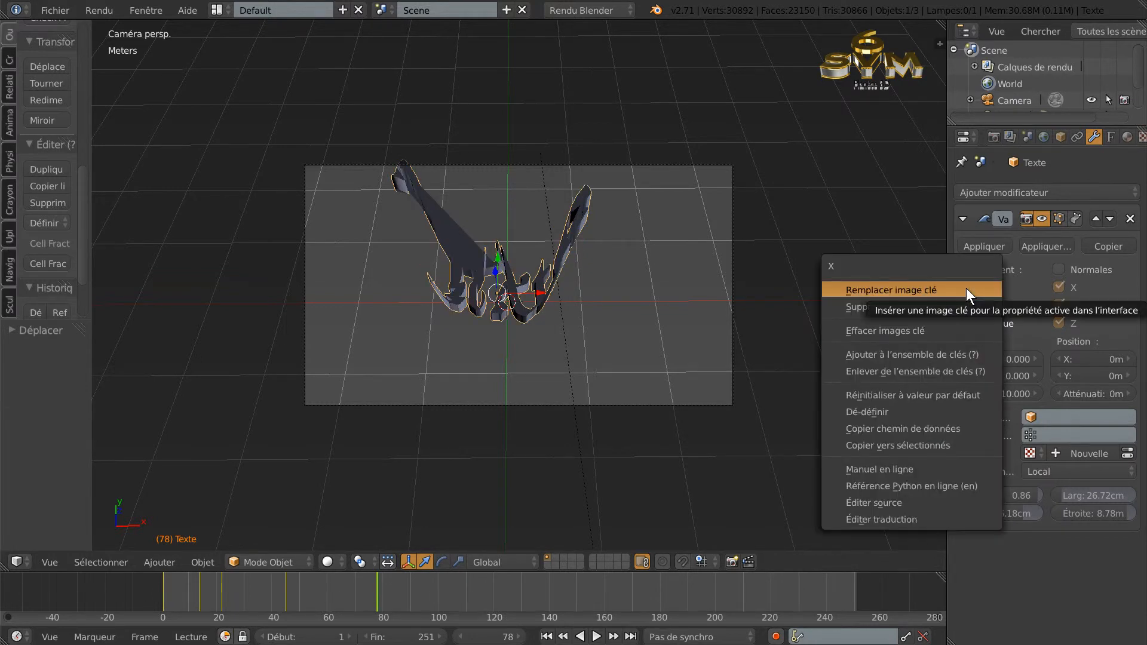
{"action": "left_click", "coordinate": [966, 288]}
Go to frame 29, turn on automatic keyframing, and insert a keyframe for the text
{"action": "left_click_drag", "start_coordinate": [346, 594], "coordinate": [241, 598]}
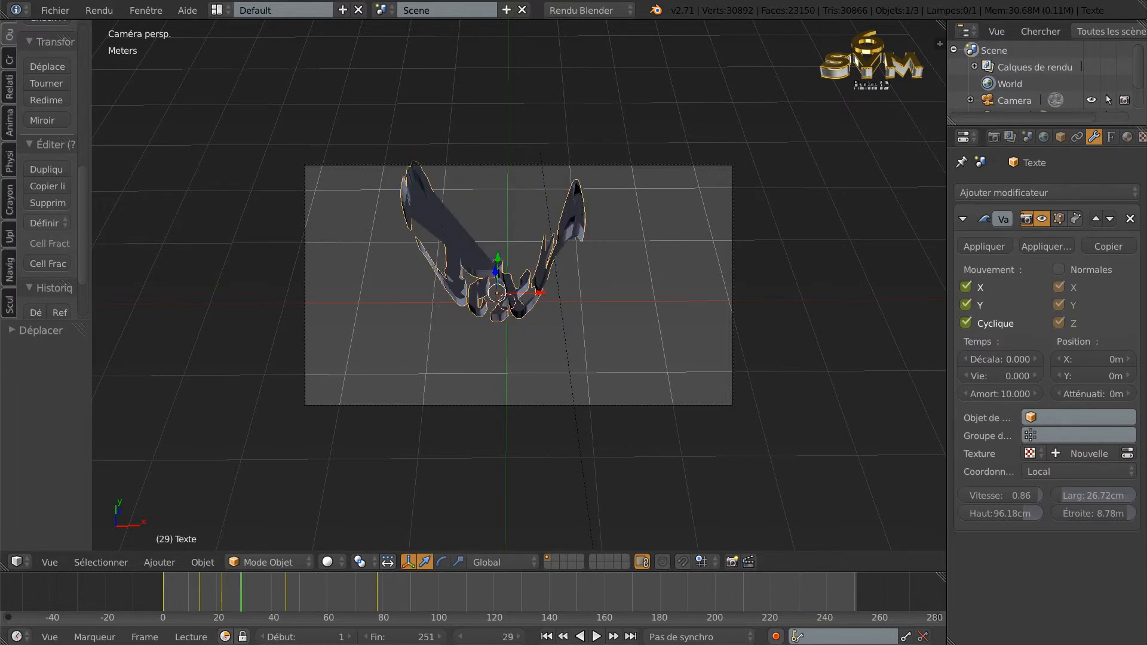
{"action": "left_click", "coordinate": [776, 637]}
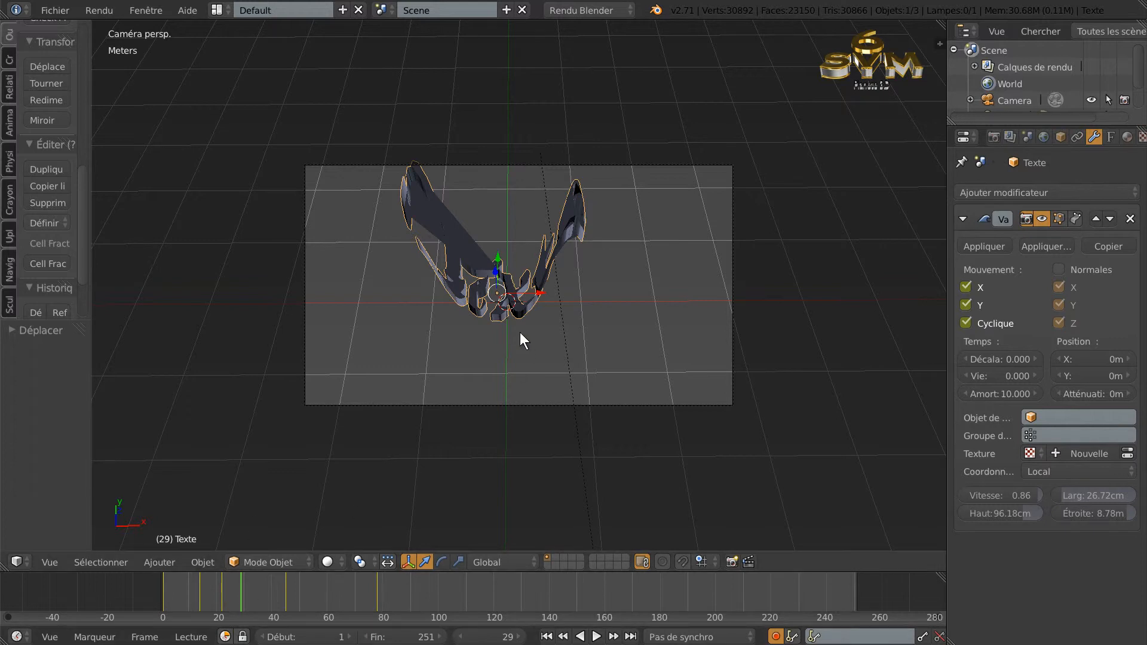
{"action": "key", "text": "i"}
Move the text along positive X at frame 31, and shift it partway back along X a couple of frames further on
{"action": "left_click", "coordinate": [249, 592]}
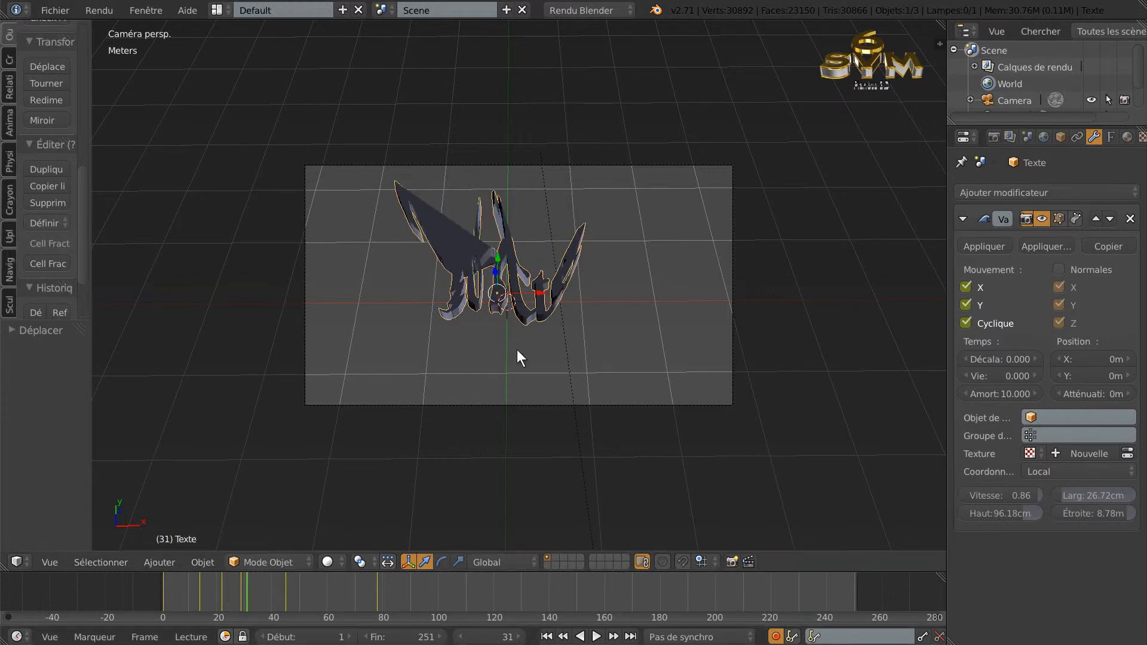
{"action": "left_click_drag", "start_coordinate": [539, 292], "coordinate": [613, 293]}
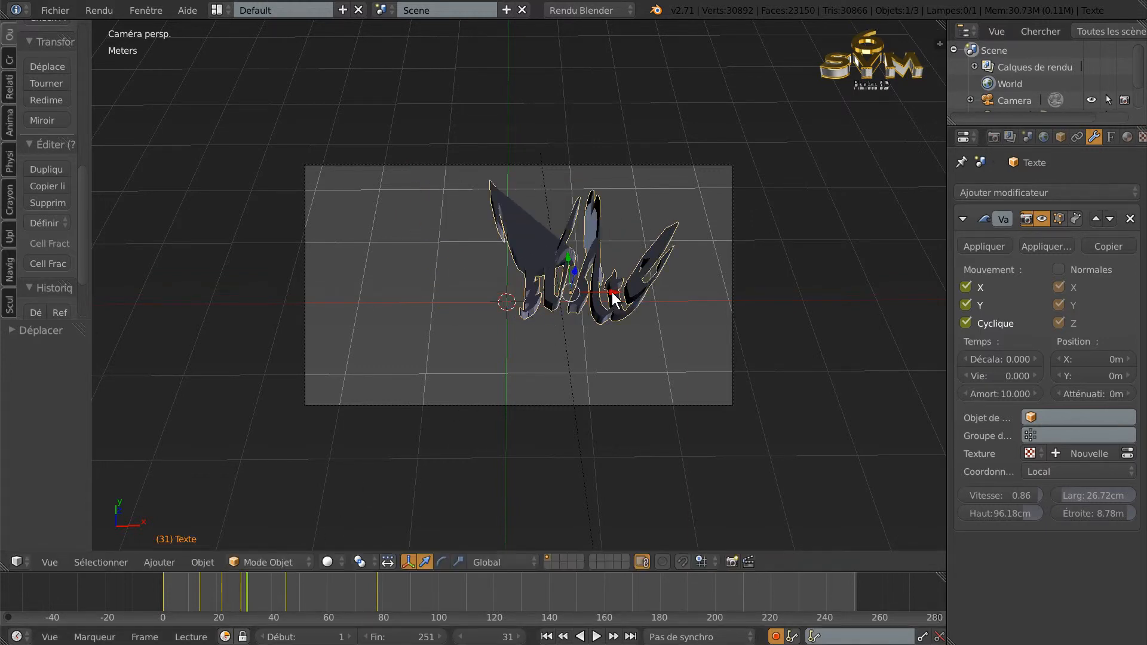
{"action": "left_click", "coordinate": [251, 594]}
{"action": "mouse_move", "coordinate": [595, 298]}
{"action": "left_mouse_down"}
{"action": "mouse_move", "coordinate": [478, 314]}
{"action": "mouse_move", "coordinate": [529, 291]}
{"action": "mouse_move", "coordinate": [577, 298]}
{"action": "left_mouse_up"}
Lower the text along the Y axis at frame 36 and raise it back along Y at frame 39
{"action": "left_click", "coordinate": [256, 594]}
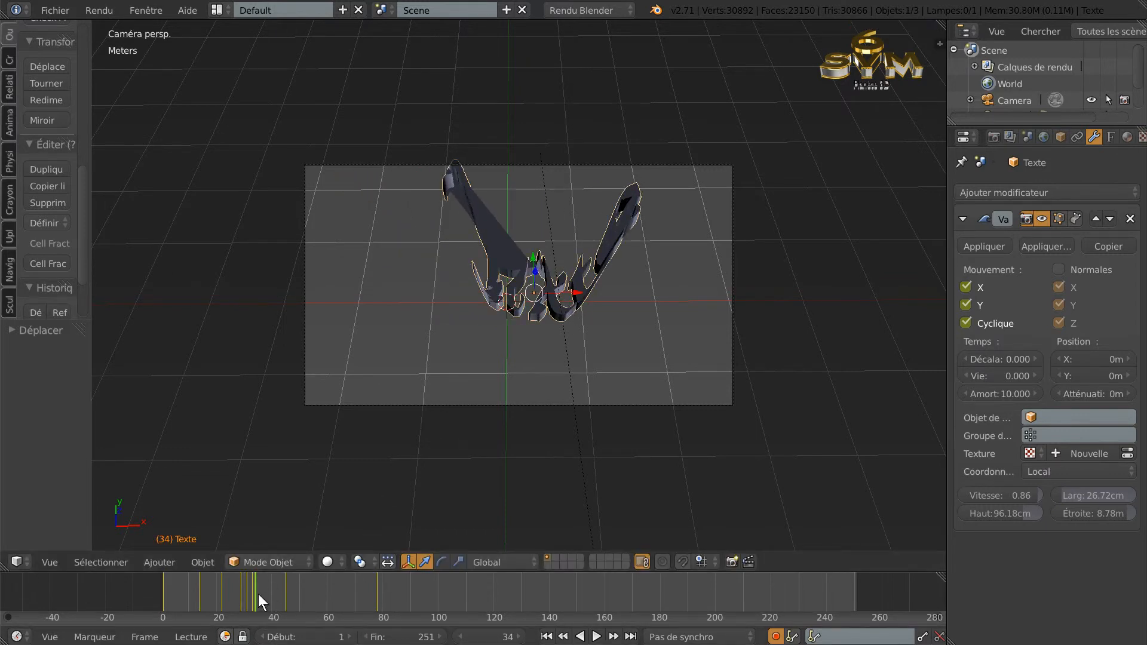
{"action": "left_click", "coordinate": [261, 593]}
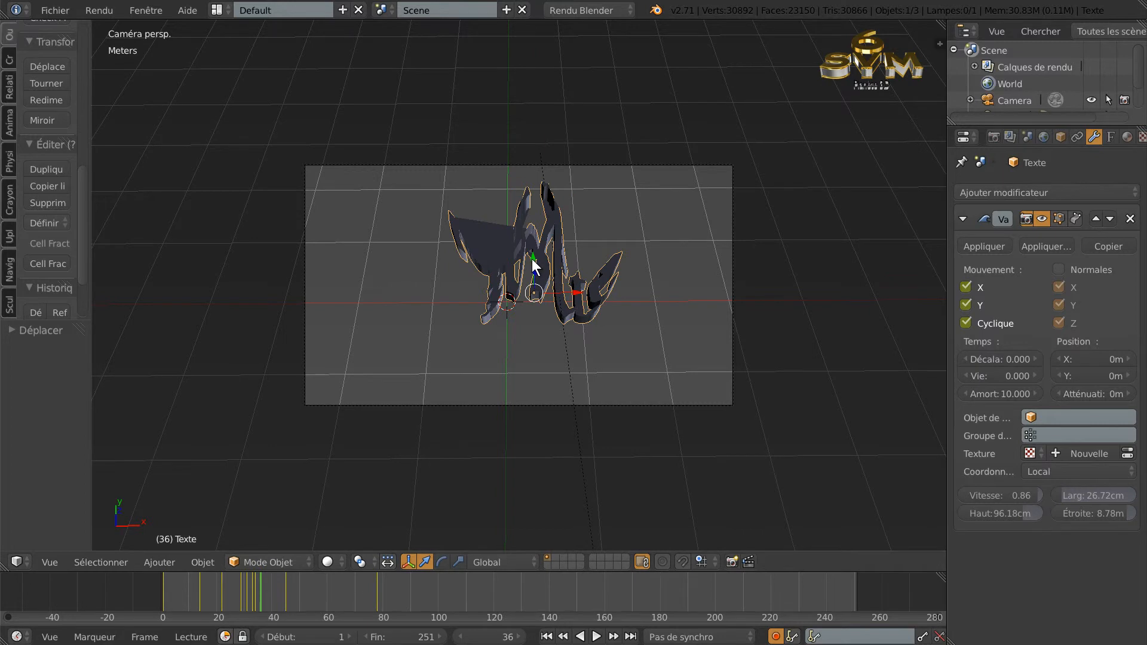
{"action": "left_click_drag", "start_coordinate": [532, 256], "coordinate": [521, 311]}
{"action": "left_click", "coordinate": [269, 587]}
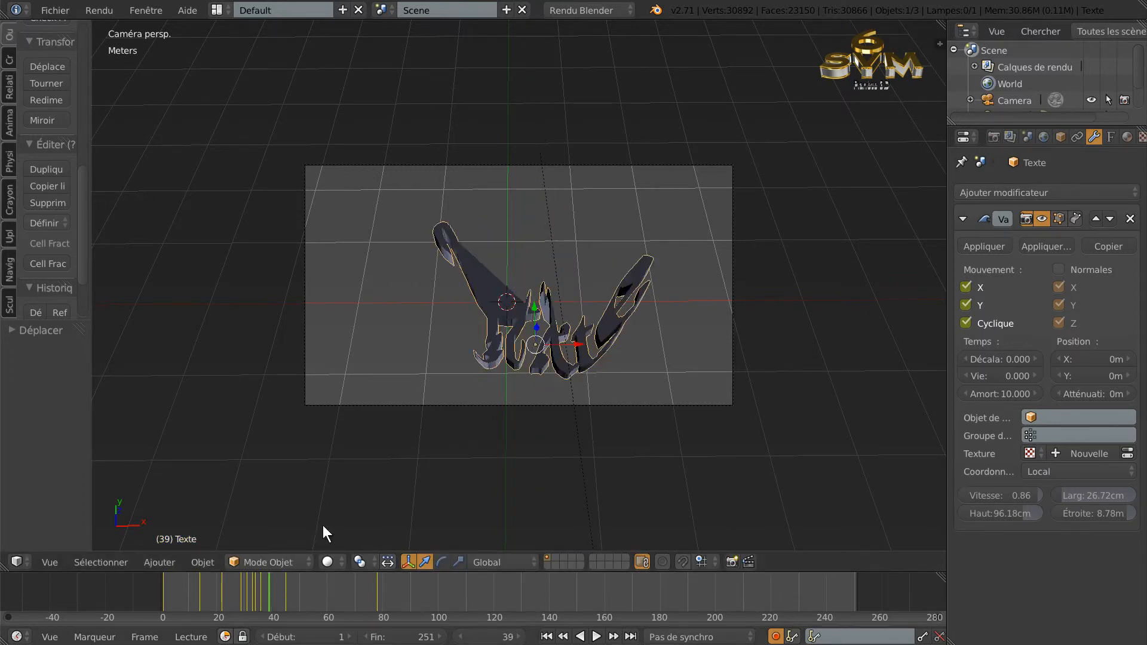
{"action": "left_click_drag", "start_coordinate": [535, 306], "coordinate": [535, 262]}
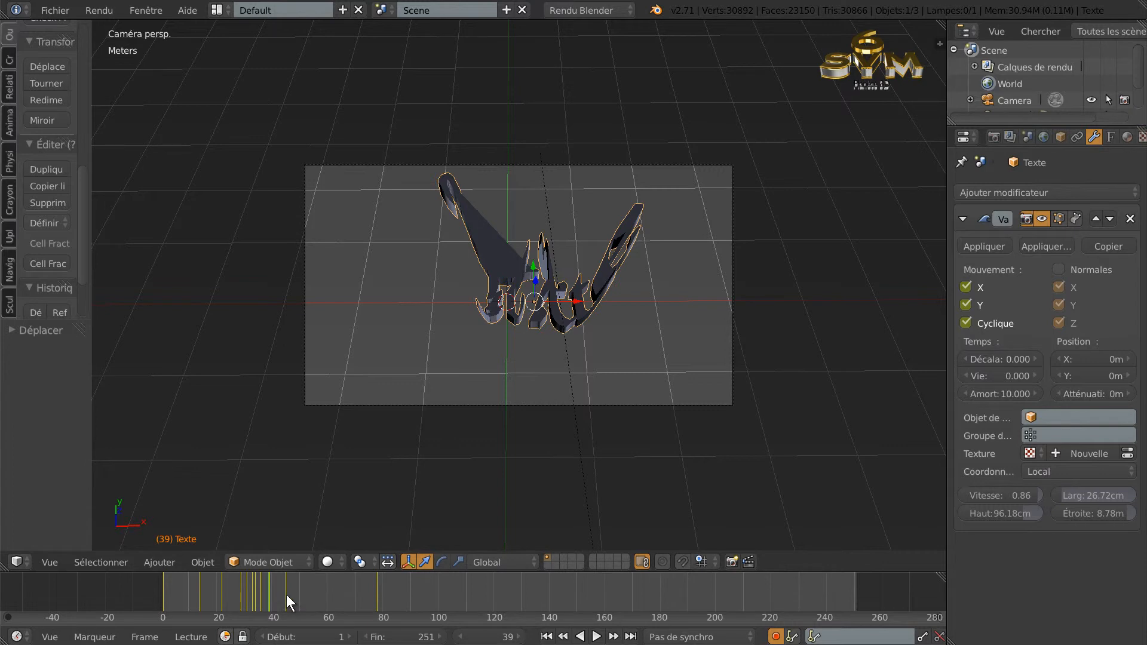
Play the animation from the start and check the text's movement and wave from outside the camera view
{"action": "left_click", "coordinate": [163, 589]}
{"action": "left_click", "coordinate": [596, 637]}
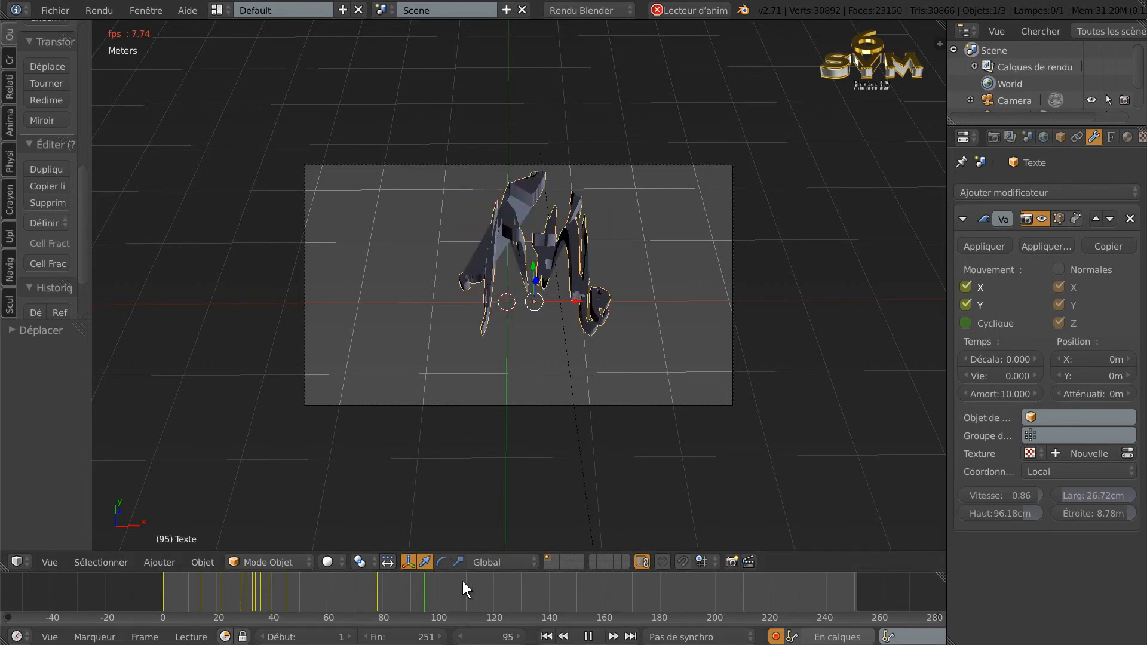
{"action": "mouse_move", "coordinate": [716, 416]}
{"action": "middle_mouse_down"}
{"action": "mouse_move", "coordinate": [727, 455]}
{"action": "mouse_move", "coordinate": [791, 421]}
{"action": "mouse_move", "coordinate": [824, 358]}
{"action": "mouse_move", "coordinate": [845, 197]}
{"action": "mouse_move", "coordinate": [795, 372]}
{"action": "mouse_move", "coordinate": [677, 422]}
{"action": "mouse_move", "coordinate": [503, 427]}
{"action": "mouse_move", "coordinate": [446, 348]}
{"action": "mouse_move", "coordinate": [535, 261]}
{"action": "mouse_move", "coordinate": [636, 253]}
{"action": "mouse_move", "coordinate": [770, 329]}
{"action": "mouse_move", "coordinate": [784, 388]}
{"action": "mouse_move", "coordinate": [704, 411]}
{"action": "mouse_move", "coordinate": [719, 408]}
{"action": "middle_mouse_up"}
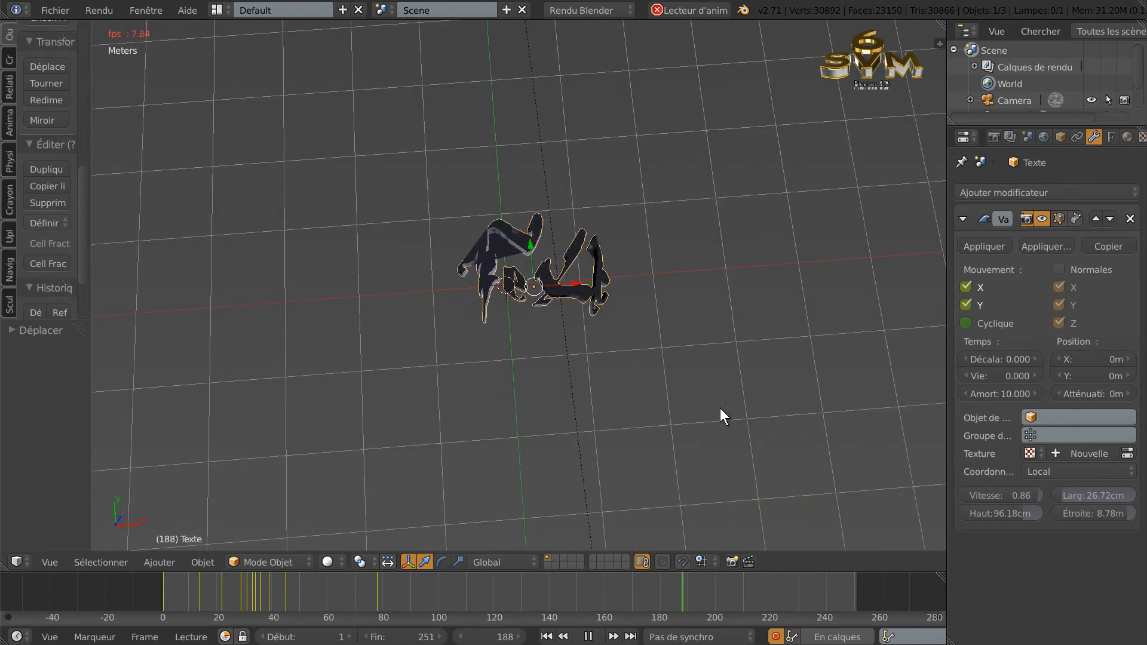
{"action": "left_click", "coordinate": [159, 592]}
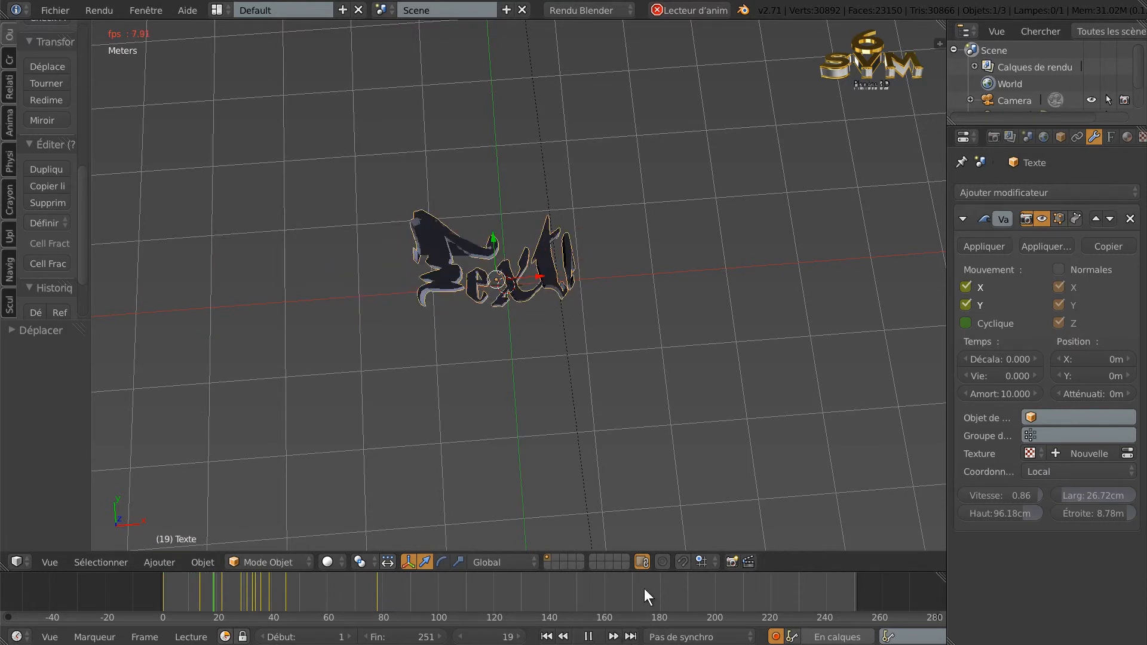
{"action": "middle_click_drag", "start_coordinate": [669, 397], "coordinate": [658, 343]}
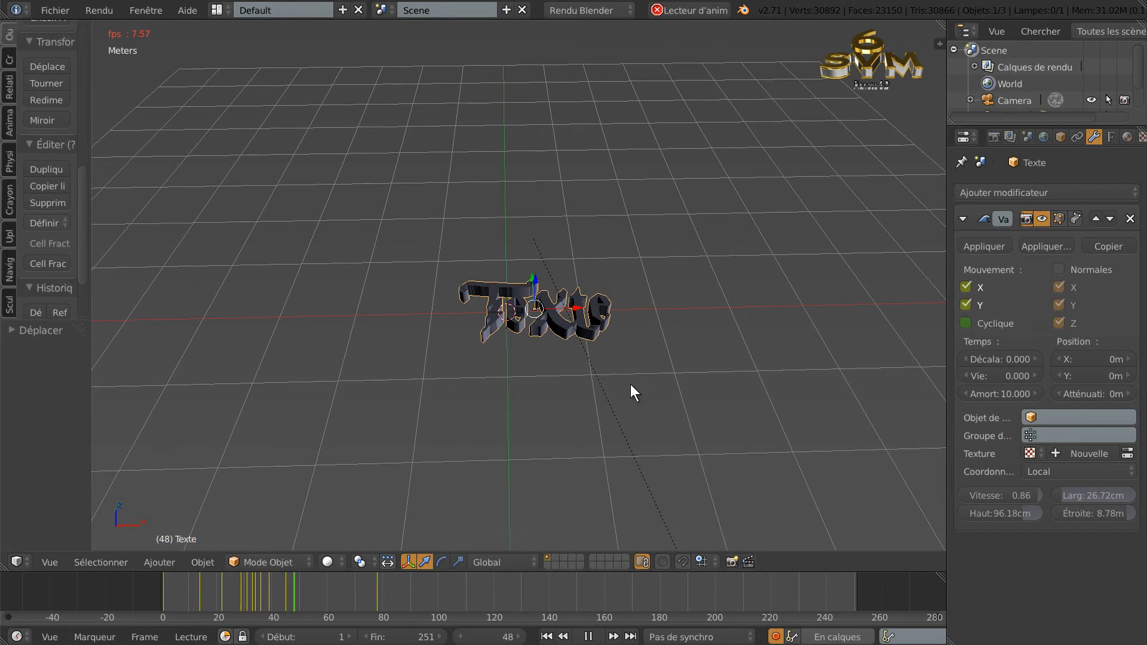
{"action": "middle_click_drag", "start_coordinate": [630, 385], "coordinate": [643, 383]}
Turn on the wave's Cyclic option during playback, stop at frame 152, and turn off its X and Y motion
{"action": "left_click", "coordinate": [966, 323]}
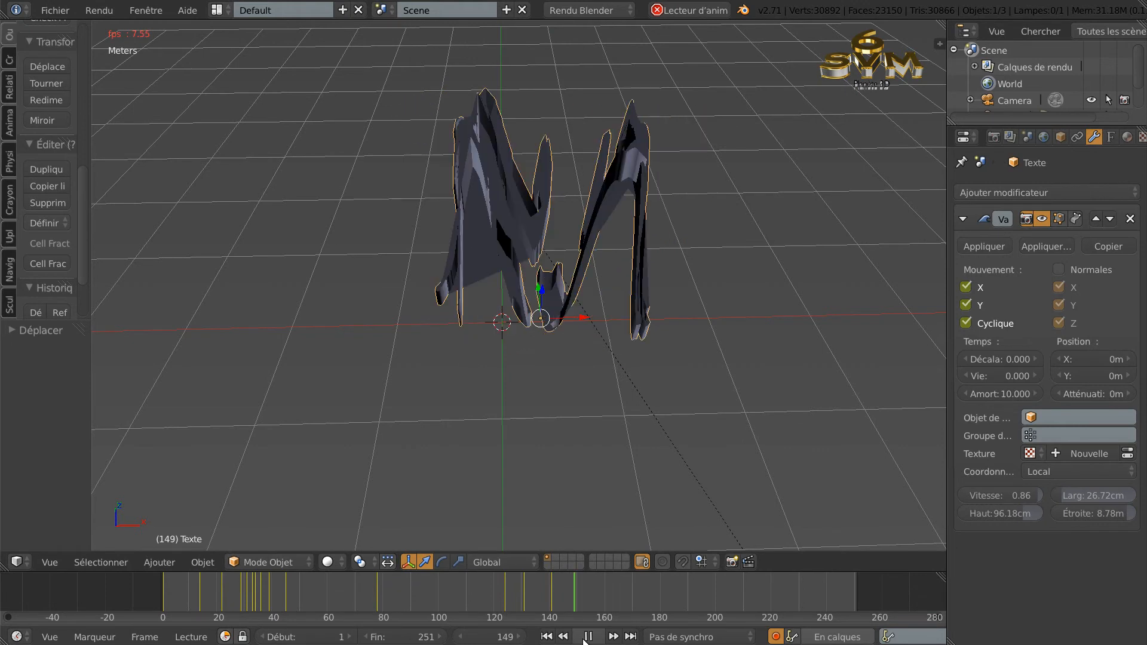
{"action": "key", "text": "alt+a"}
{"action": "left_click", "coordinate": [966, 288]}
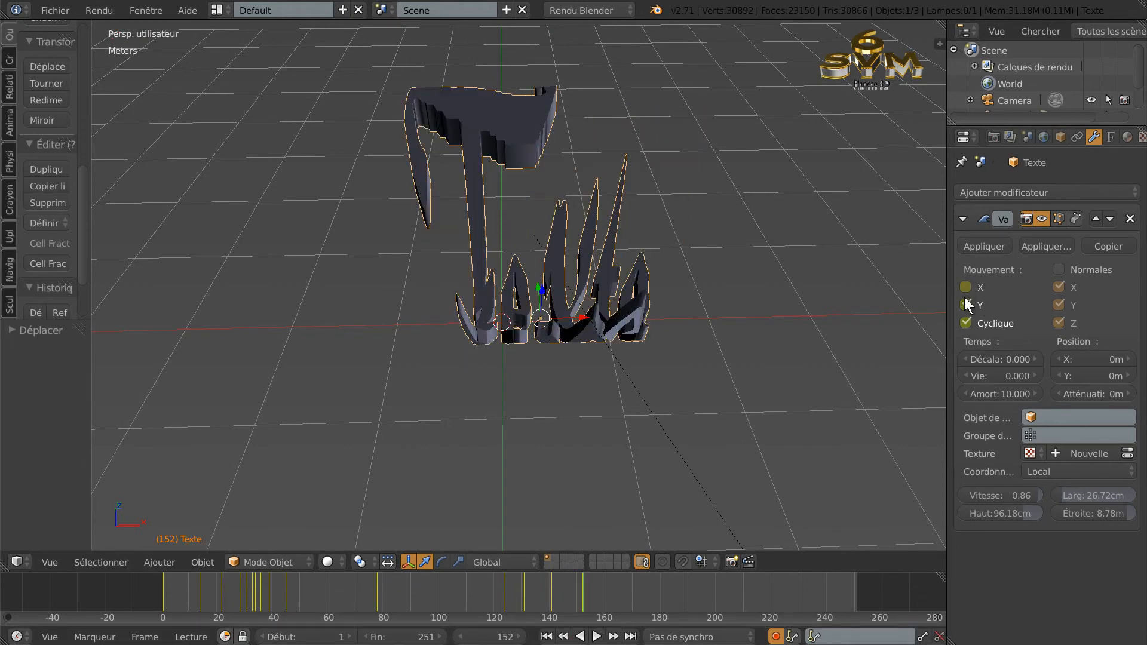
{"action": "left_click", "coordinate": [966, 304]}
Examine the shape of the 3D text up close from several angles
{"action": "middle_click_drag", "start_coordinate": [797, 375], "coordinate": [805, 425]}
{"action": "scroll", "coordinate": [792, 413], "scroll_direction": "up", "scroll_amount": 2}
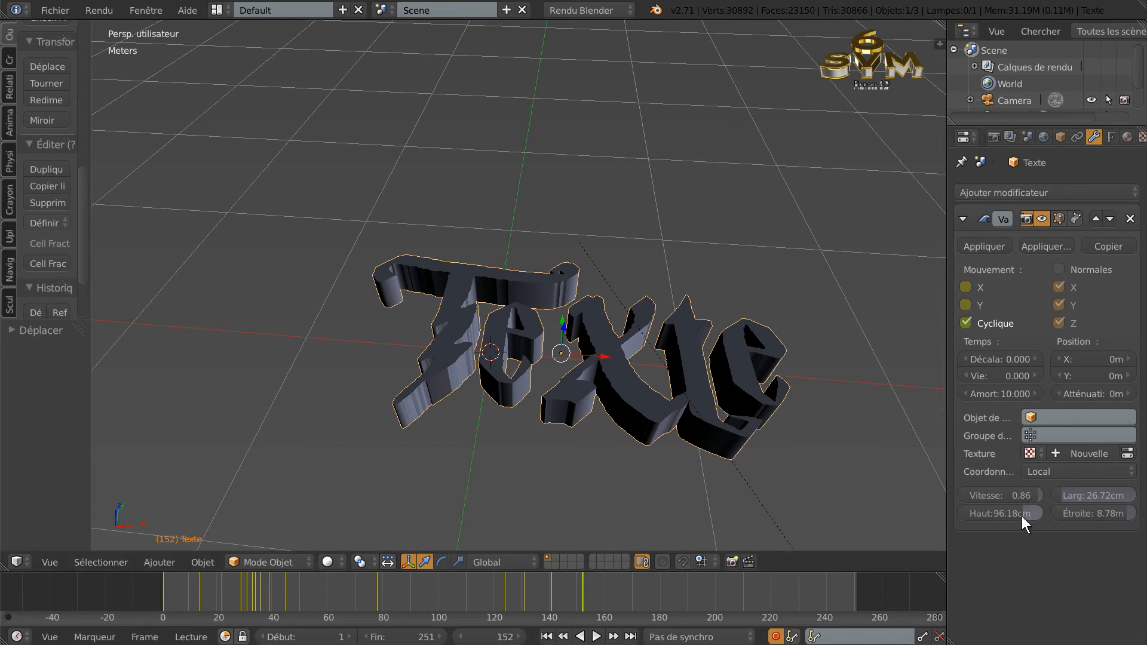
{"action": "scroll", "coordinate": [693, 484], "scroll_direction": "down", "scroll_amount": 1}
{"action": "middle_click_drag", "start_coordinate": [697, 482], "coordinate": [659, 457]}
{"action": "scroll", "coordinate": [650, 464], "scroll_direction": "up", "scroll_amount": 2}
{"action": "middle_click_drag", "start_coordinate": [622, 496], "coordinate": [622, 464]}
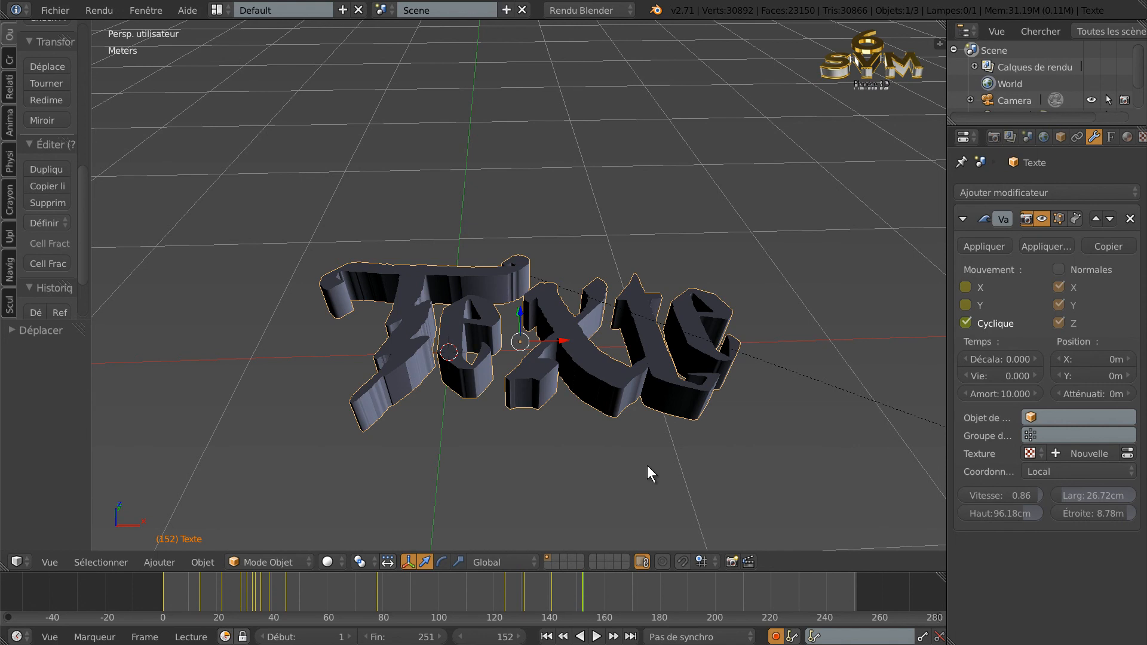
{"action": "scroll", "coordinate": [658, 461], "scroll_direction": "up", "scroll_amount": 2}
{"action": "middle_click_drag", "start_coordinate": [680, 455], "coordinate": [656, 467]}
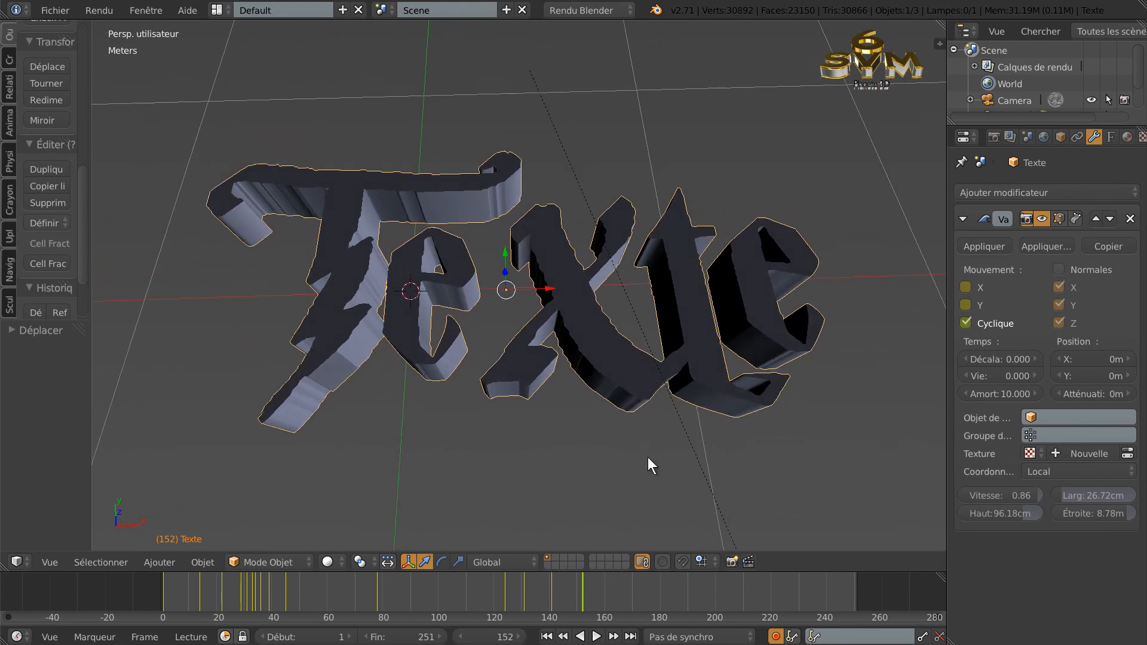